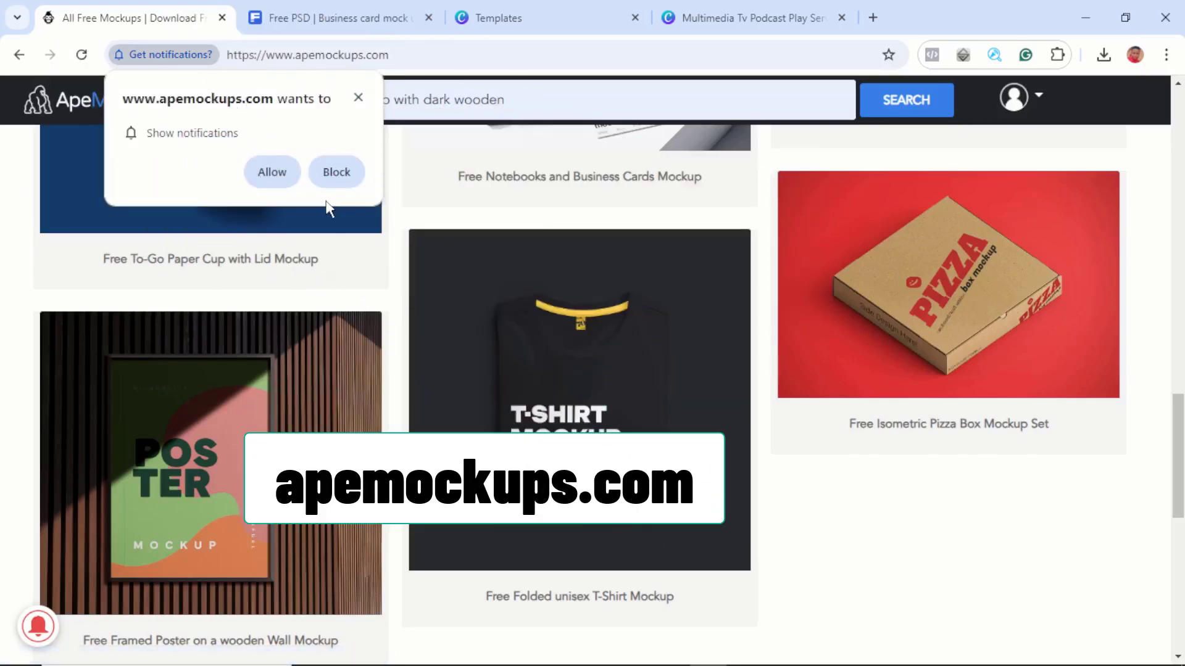
Allow notifications from apemockups.com and look through the free mockups on the page.
{"action": "left_click", "coordinate": [281, 179]}
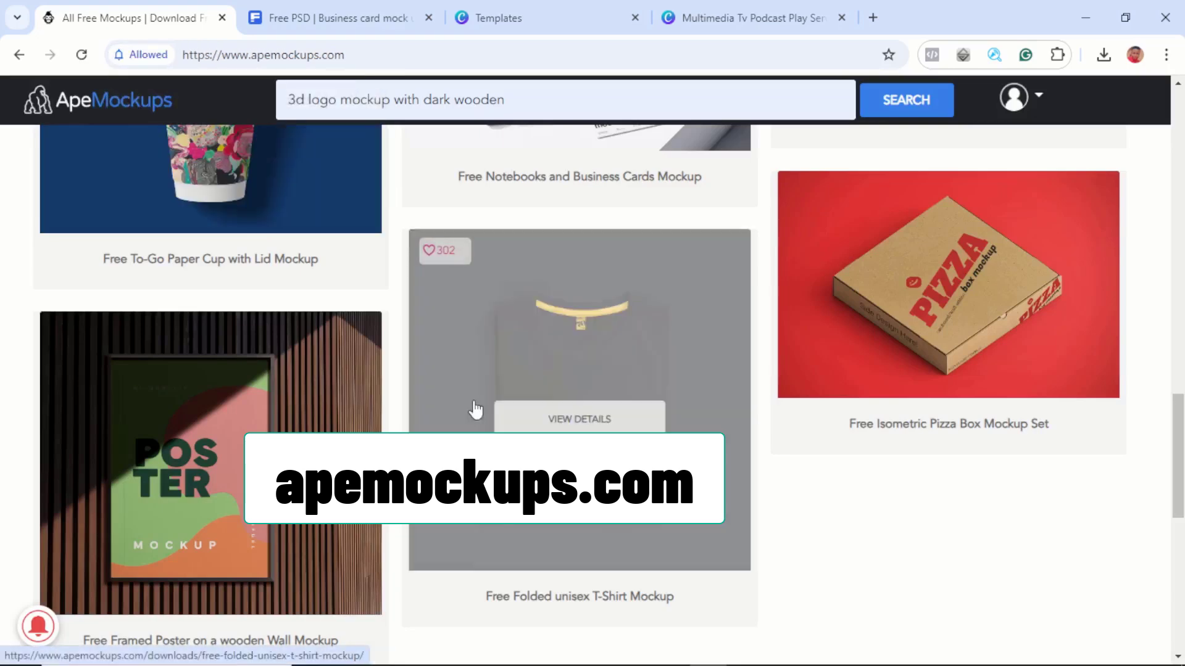
{"action": "scroll", "coordinate": [553, 265], "scroll_direction": "down", "scroll_amount": 5}
{"action": "scroll", "coordinate": [543, 269], "scroll_direction": "up", "scroll_amount": 7}
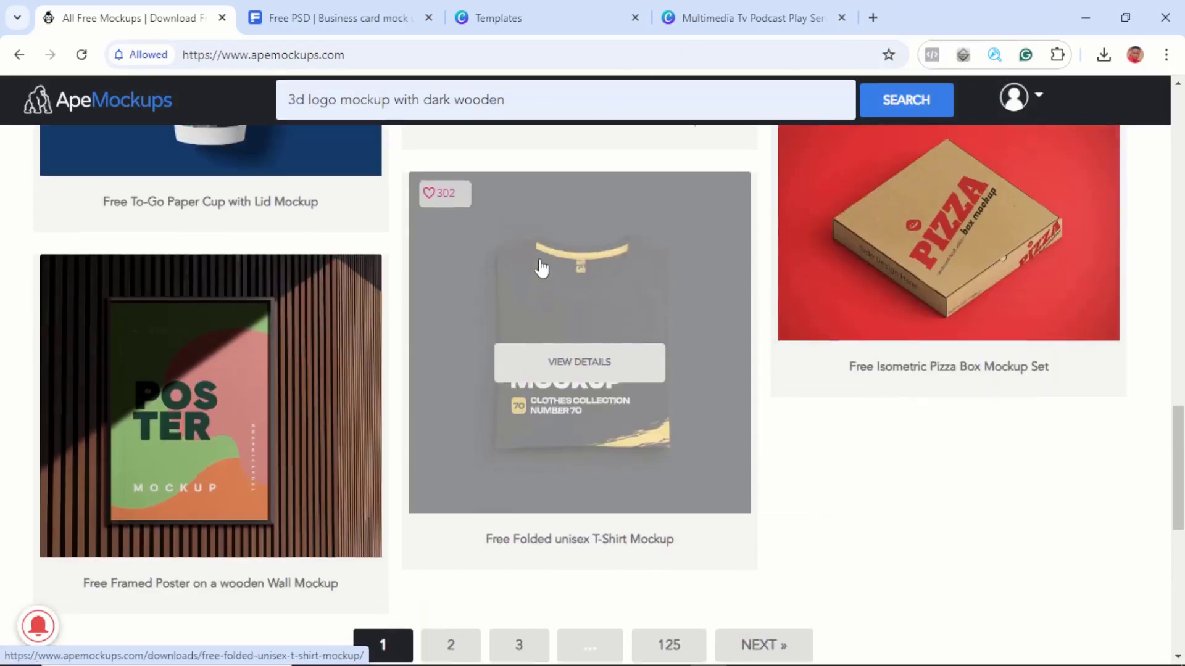
{"action": "scroll", "coordinate": [543, 267], "scroll_direction": "up", "scroll_amount": 5}
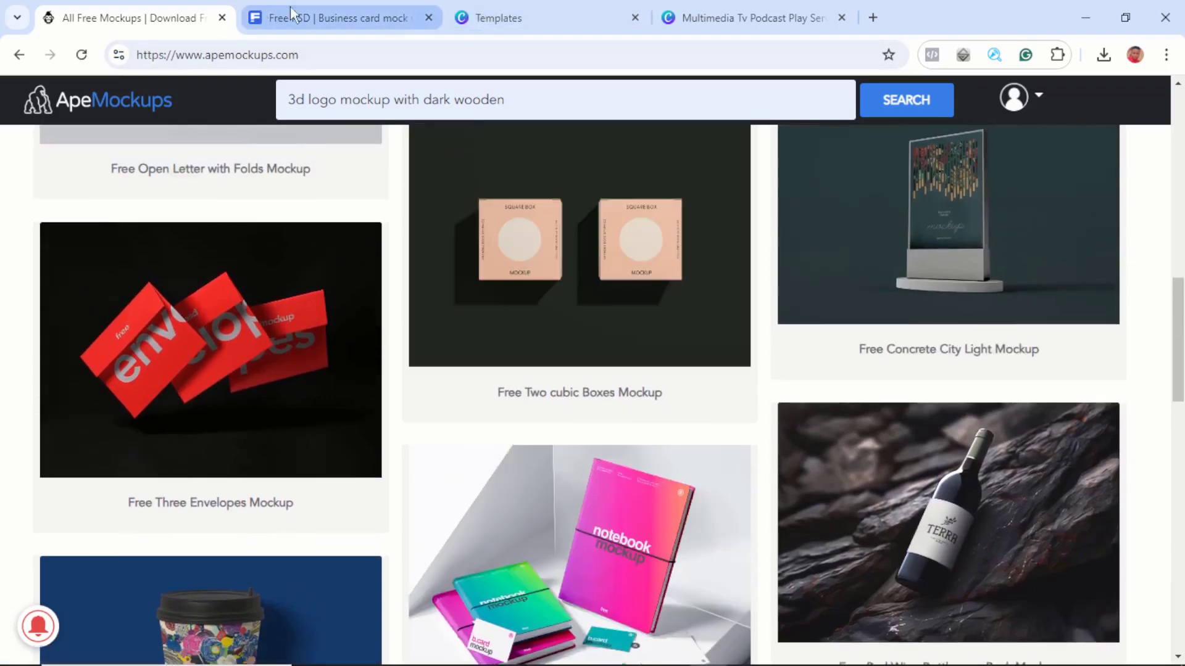
Switch to the Freepik business card mock-up, retry its download, and close the preview to return to the PSD mockup results.
{"action": "left_click", "coordinate": [330, 10]}
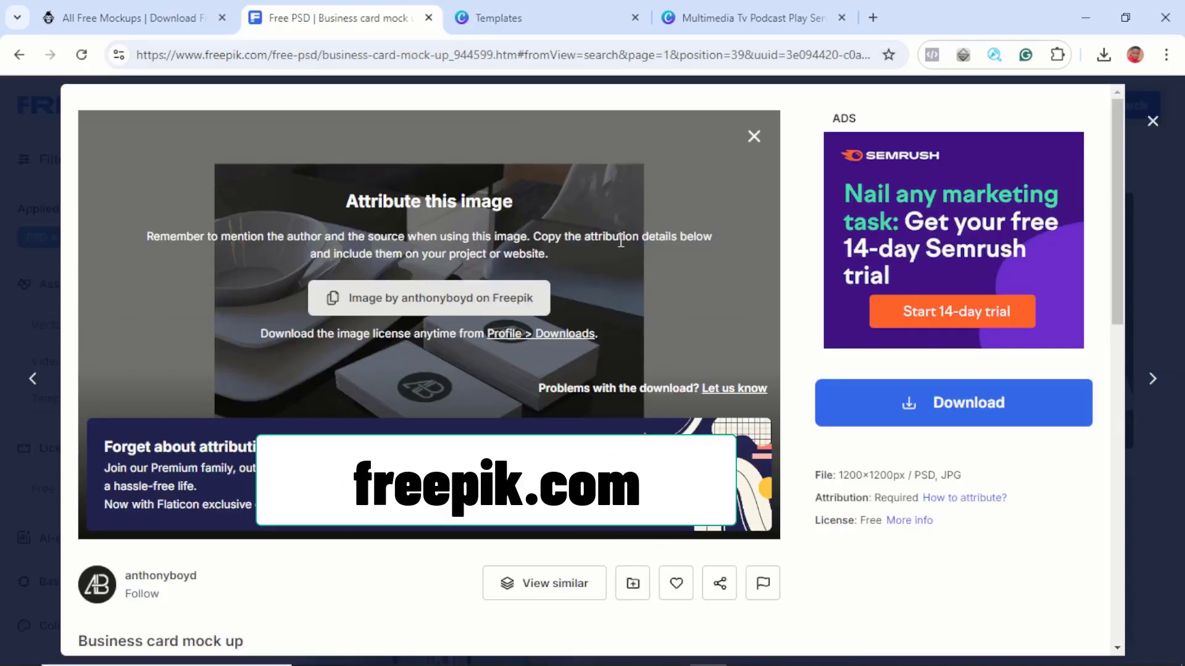
{"action": "left_click", "coordinate": [1102, 56]}
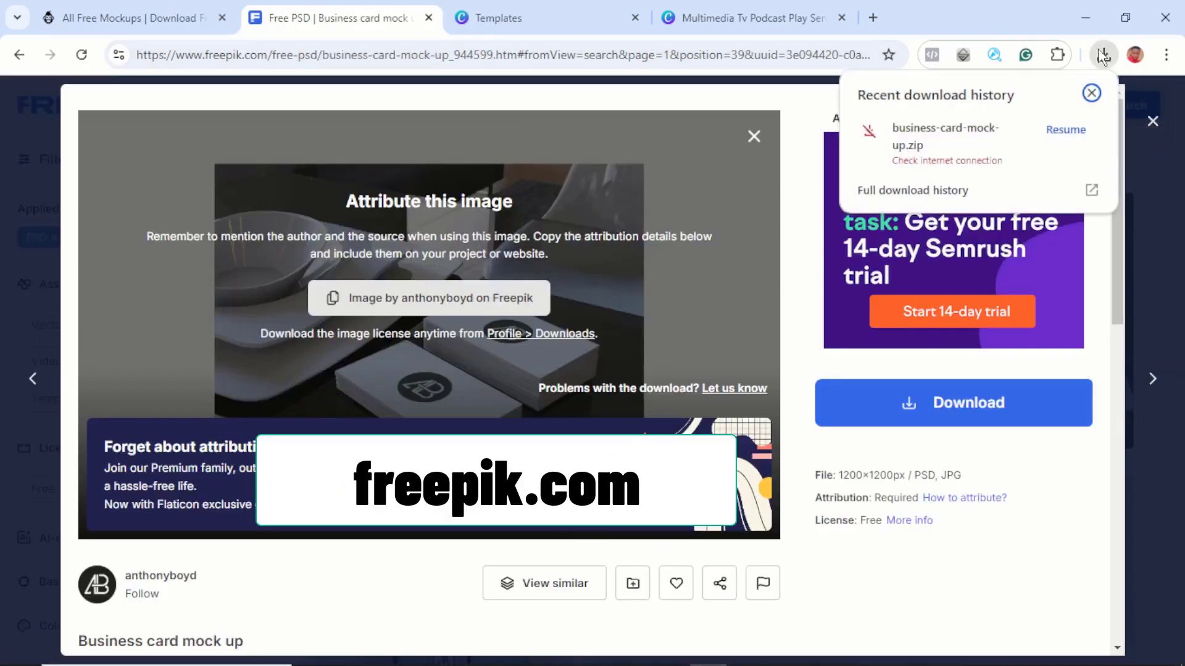
{"action": "left_click", "coordinate": [1056, 130]}
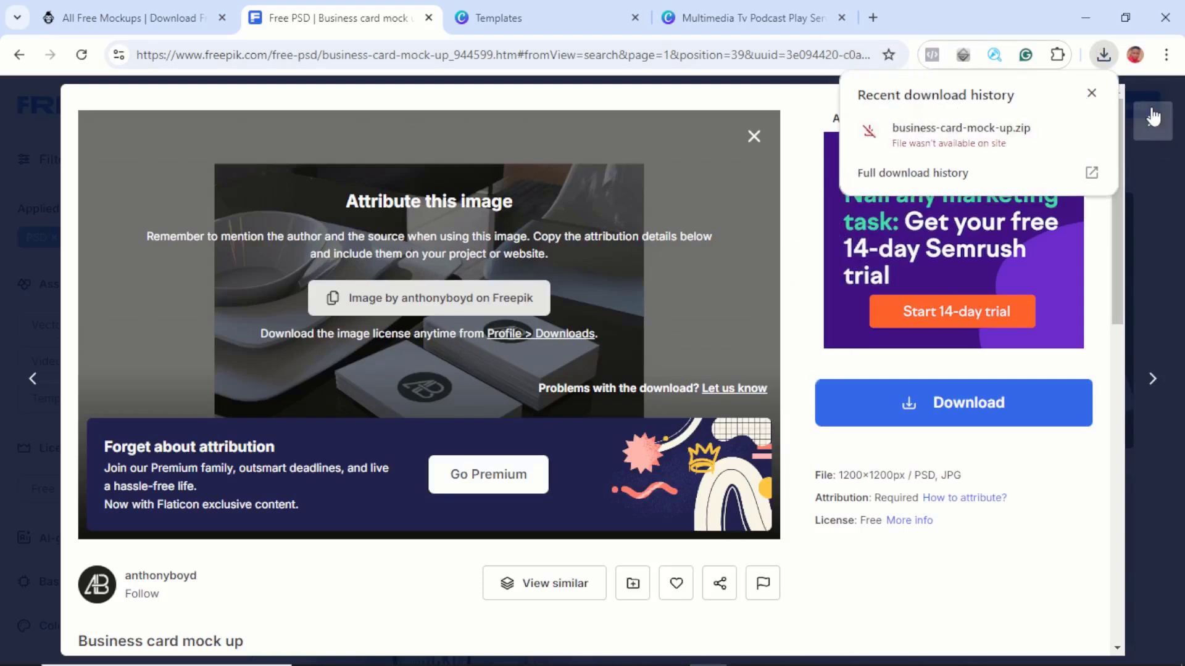
{"action": "left_click", "coordinate": [970, 405]}
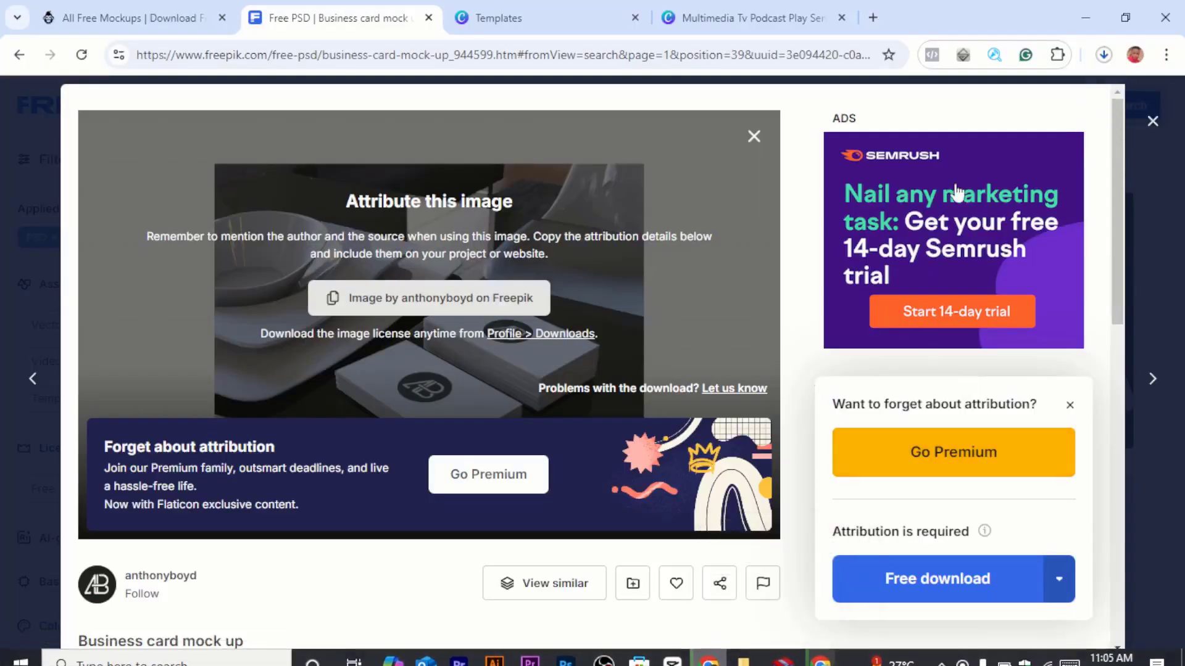
{"action": "left_click", "coordinate": [1152, 122]}
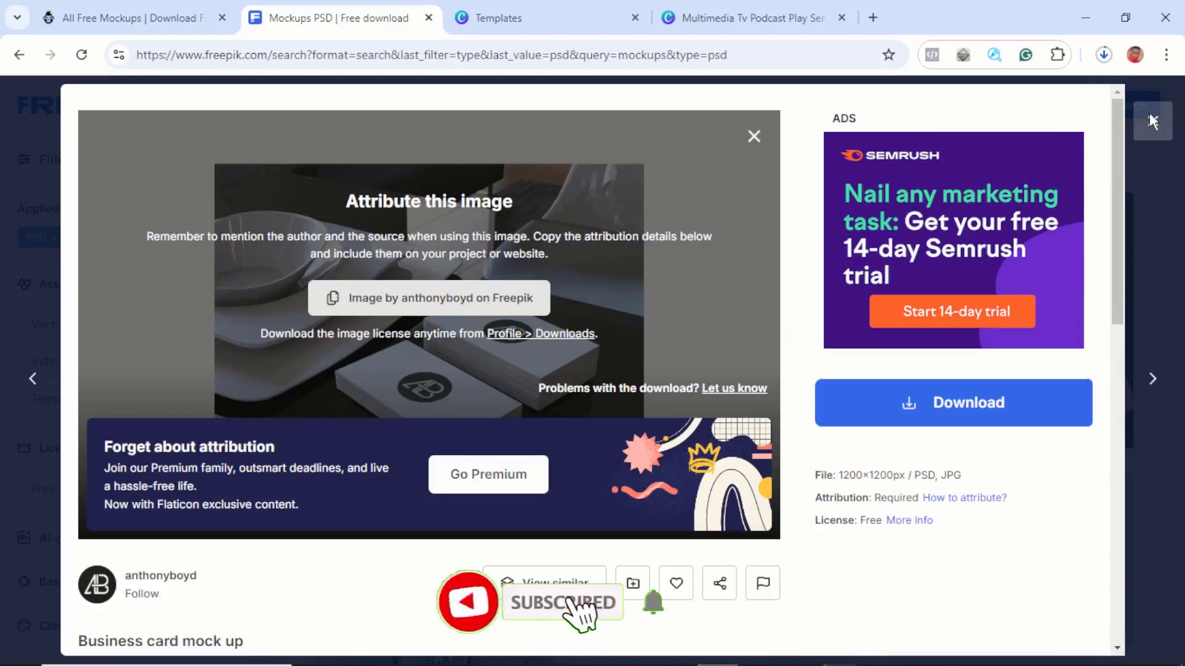
{"action": "scroll", "coordinate": [660, 290], "scroll_direction": "down", "scroll_amount": 3}
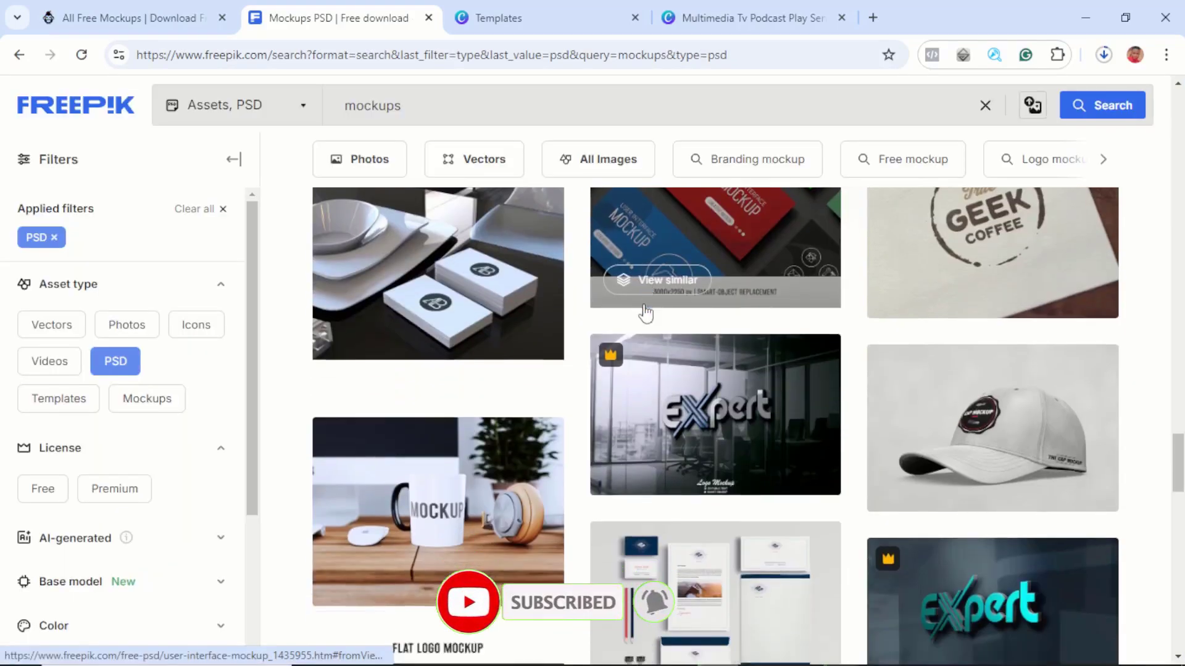
{"action": "scroll", "coordinate": [574, 281], "scroll_direction": "up", "scroll_amount": 2}
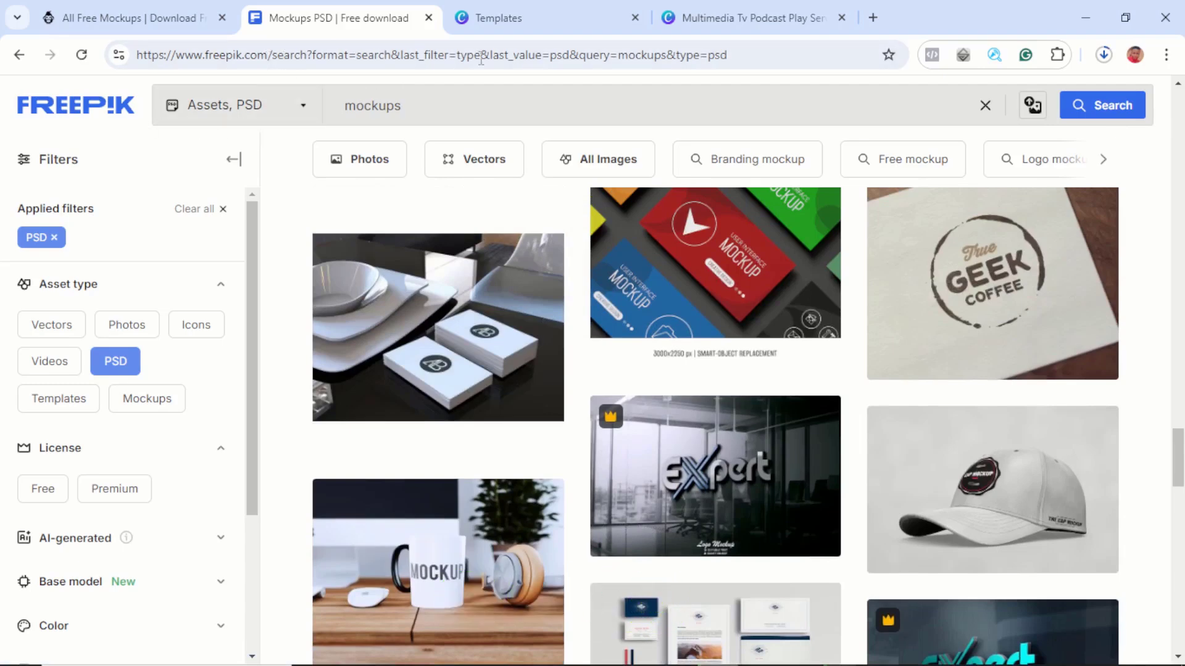
Open freepik.com in a new browser tab and search all assets for "snacks mockup".
{"action": "left_click", "coordinate": [872, 18]}
{"action": "type", "text": "fr"}
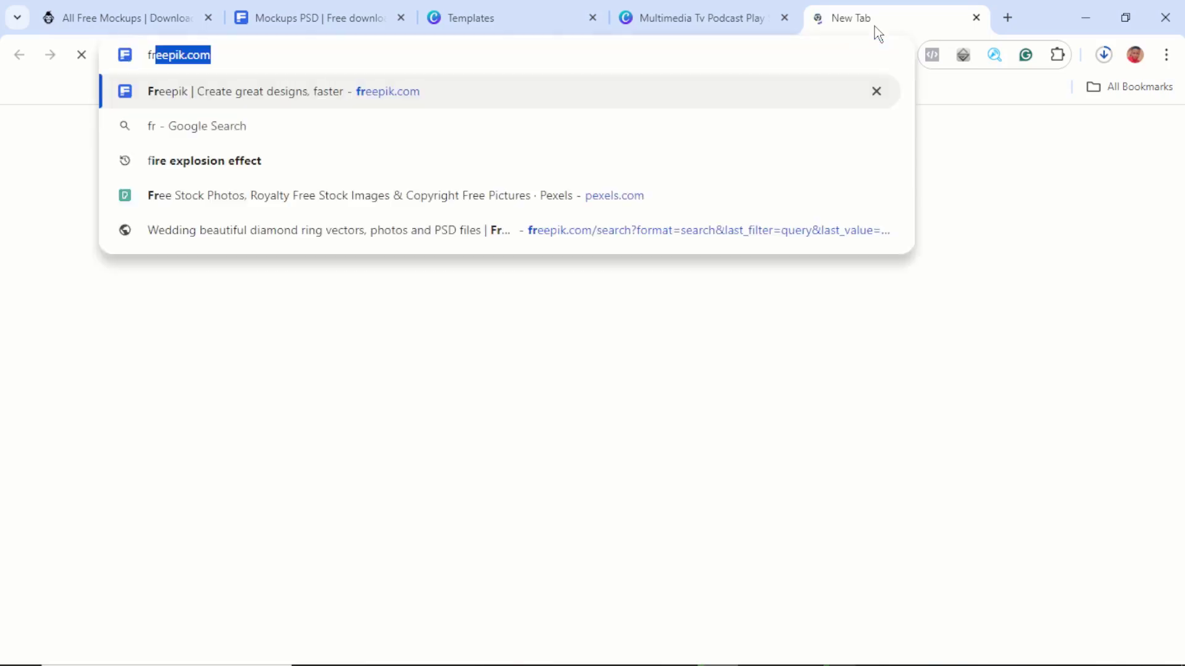
{"action": "key", "text": "Return"}
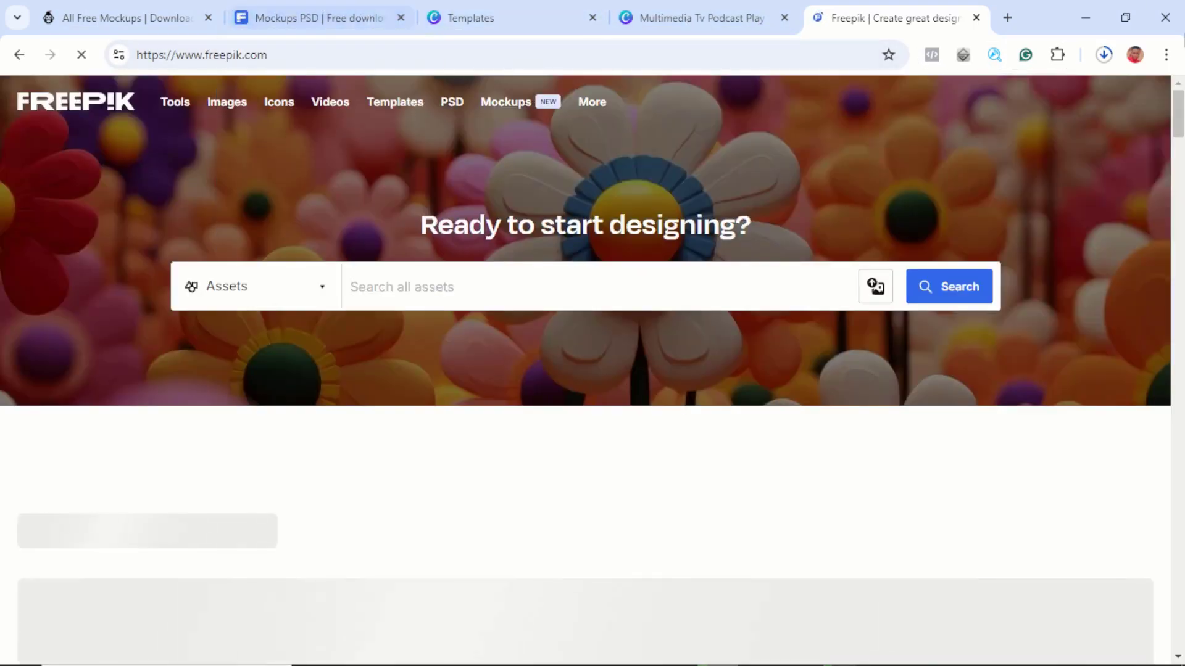
{"action": "type", "text": "o"}
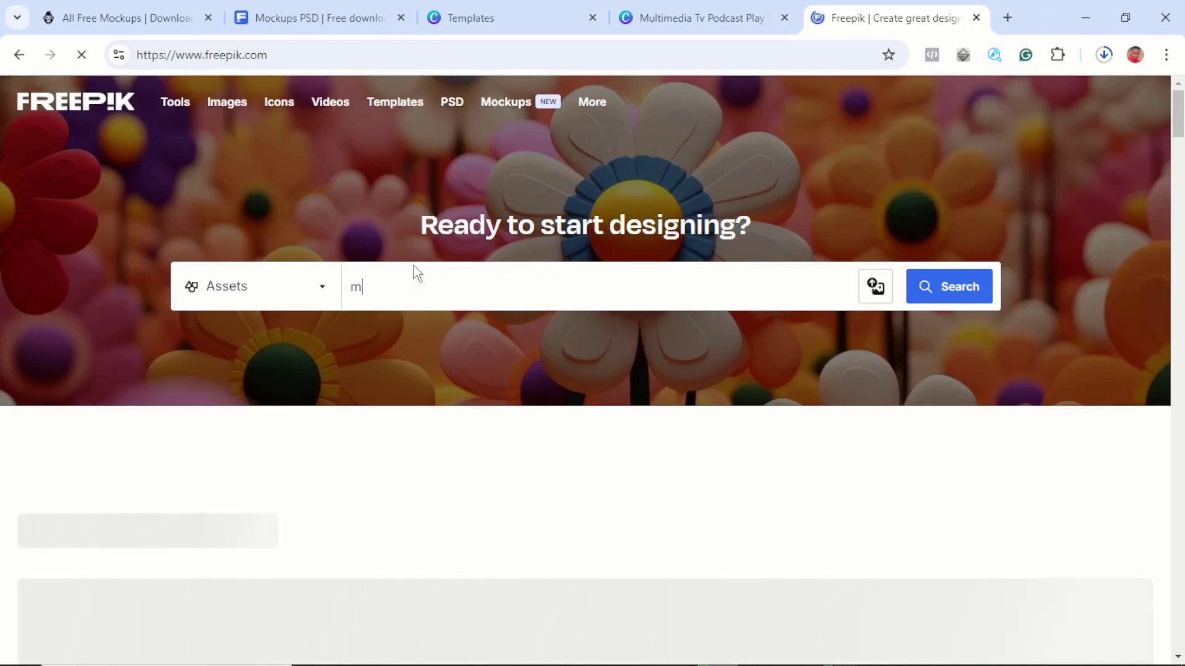
{"action": "key", "text": "BackSpace"}
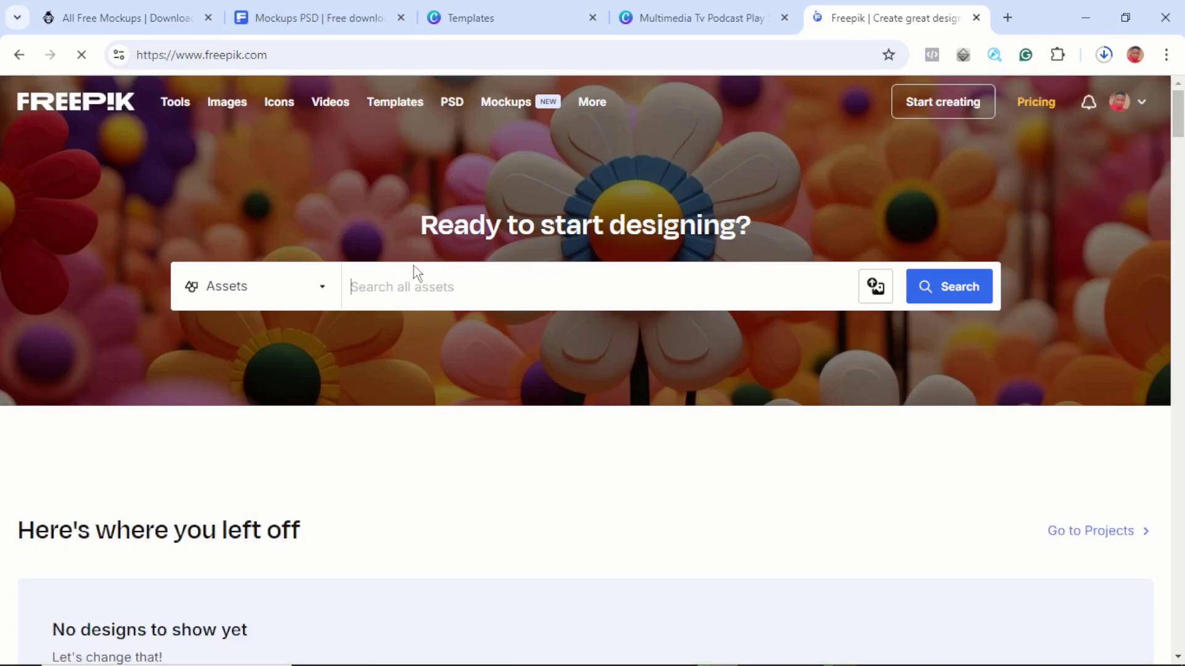
{"action": "type", "text": "sn"}
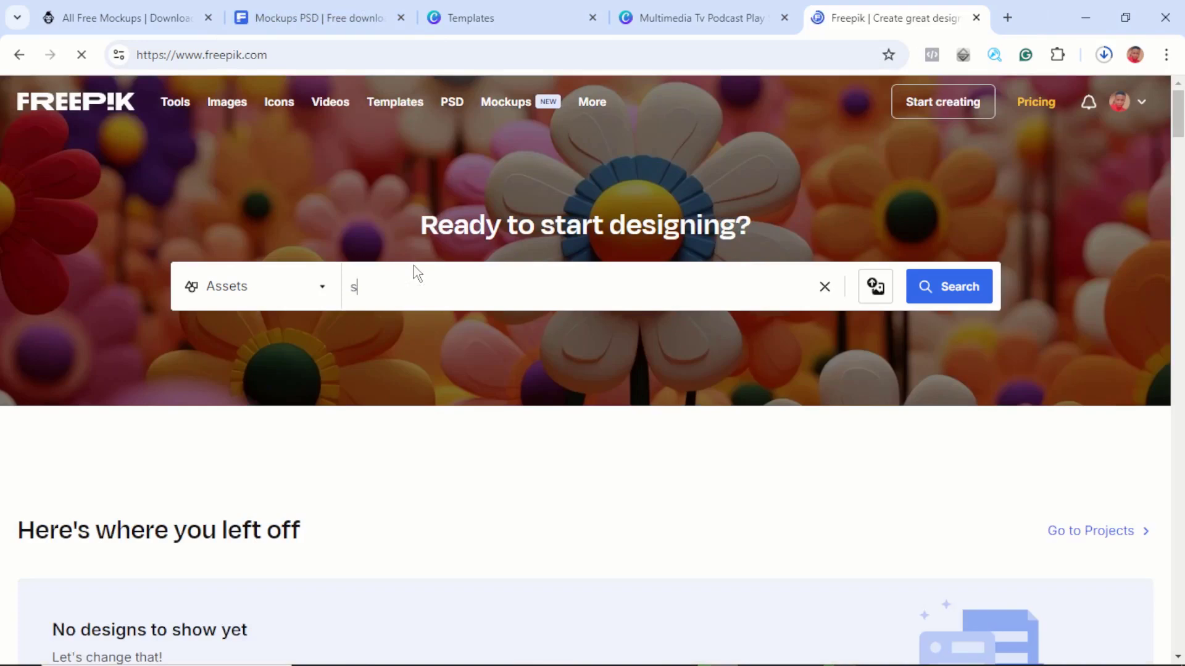
{"action": "type", "text": "acks mockup"}
{"action": "key", "text": "Return"}
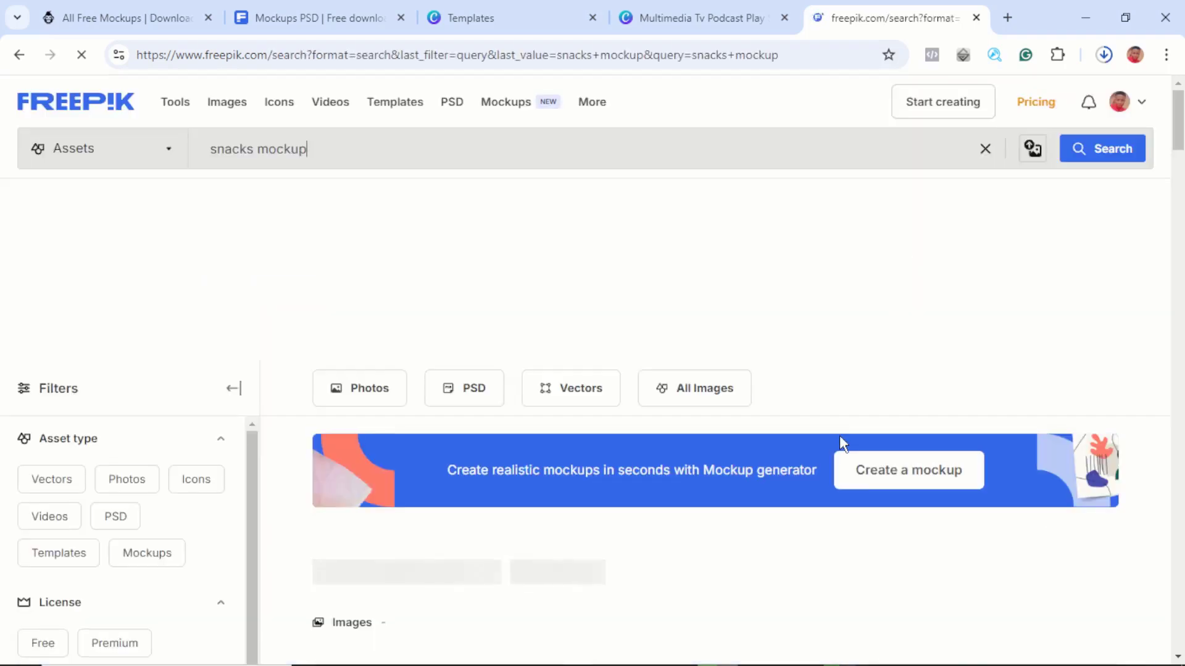
Look through the snacks mockup results and open the food packaging mockup with the Organic and Nutrition bags.
{"action": "scroll", "coordinate": [572, 484], "scroll_direction": "down", "scroll_amount": 4}
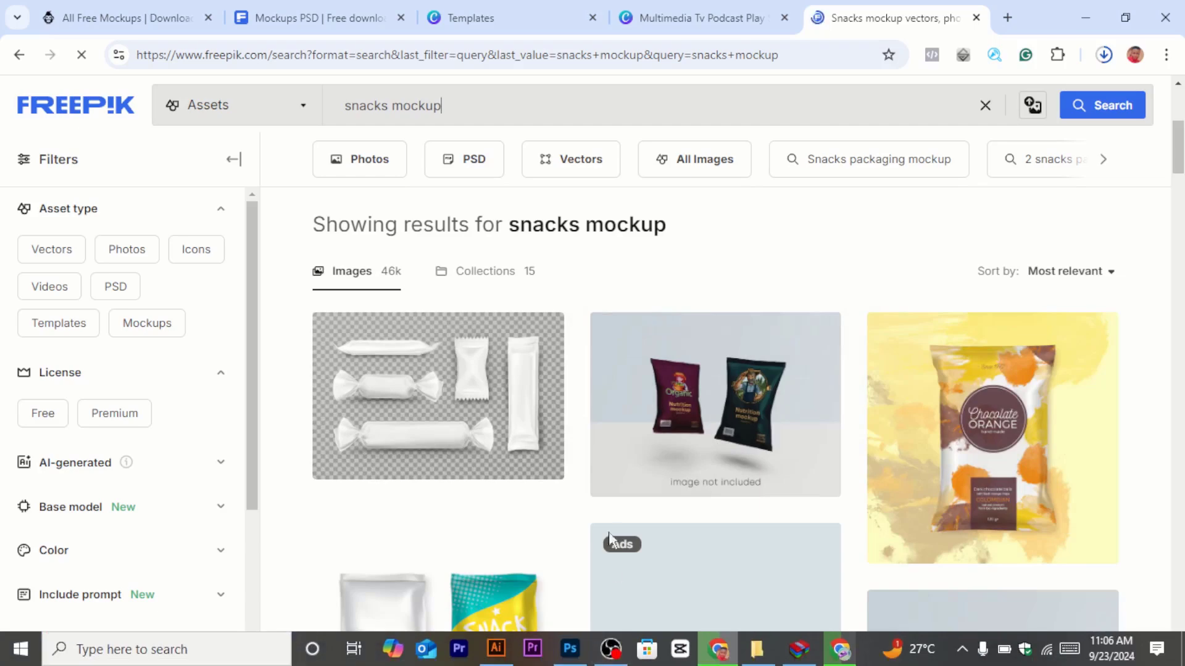
{"action": "scroll", "coordinate": [669, 410], "scroll_direction": "down", "scroll_amount": 4}
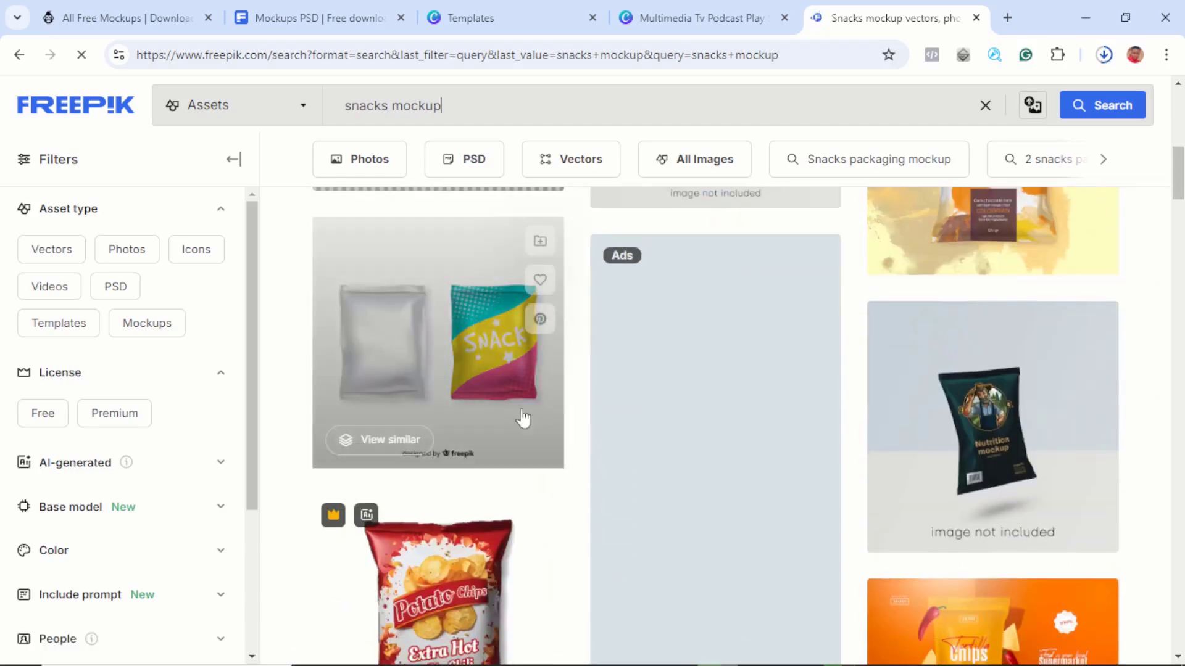
{"action": "scroll", "coordinate": [970, 423], "scroll_direction": "down", "scroll_amount": 1}
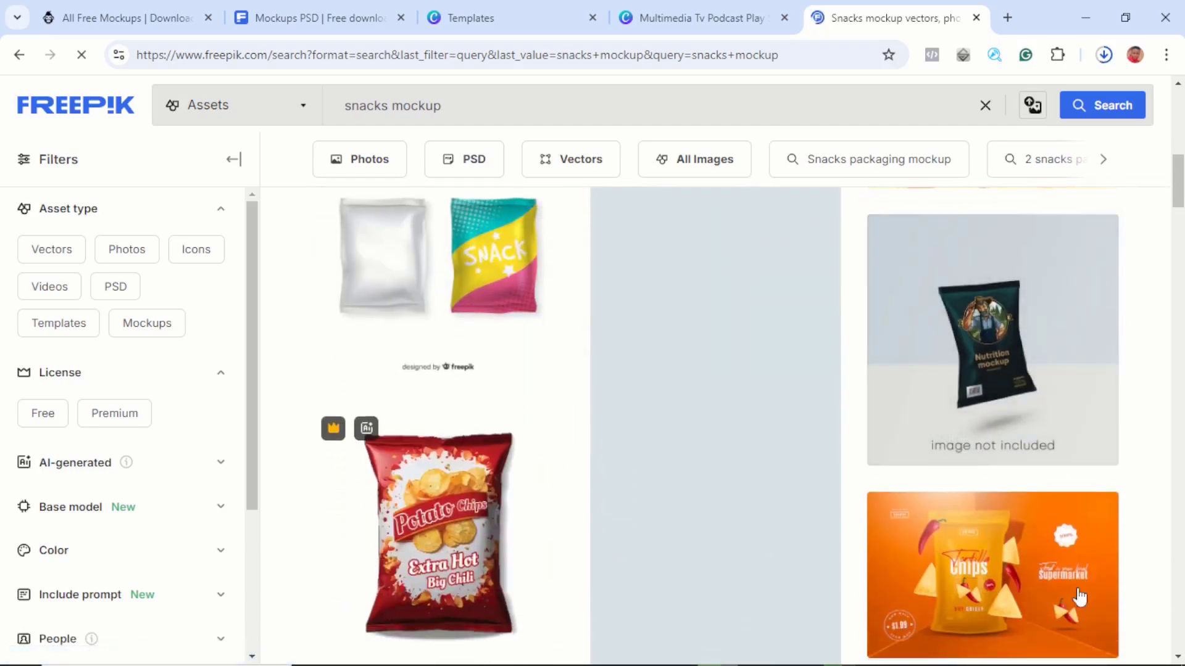
{"action": "scroll", "coordinate": [1078, 597], "scroll_direction": "down", "scroll_amount": 4}
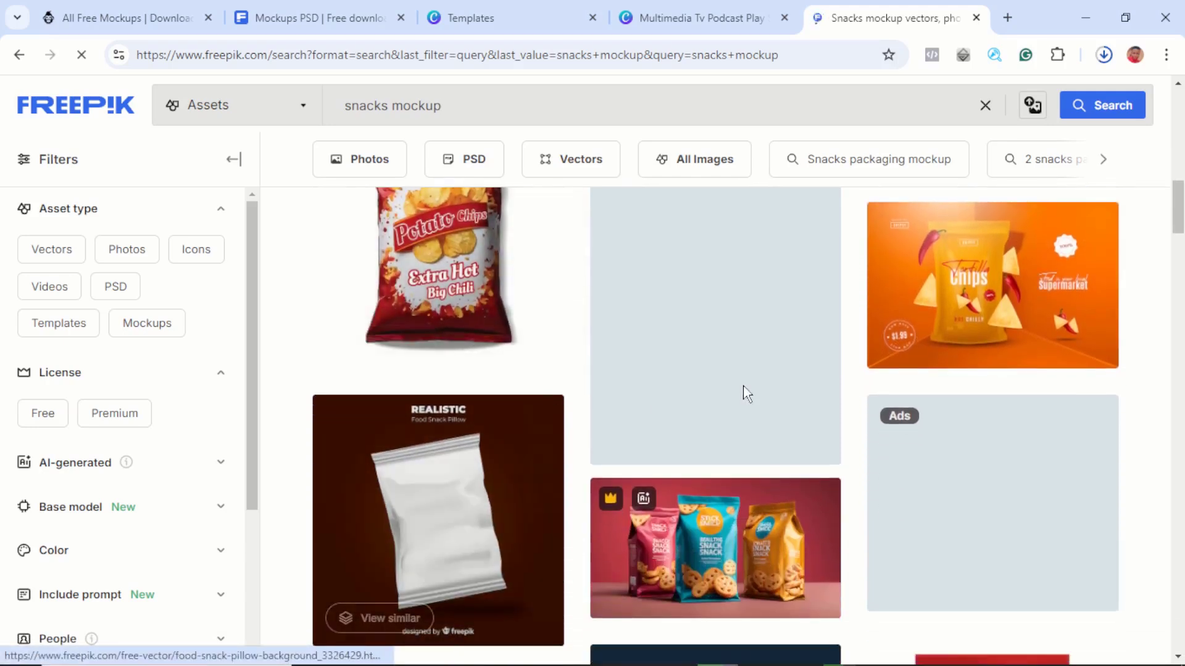
{"action": "scroll", "coordinate": [747, 393], "scroll_direction": "down", "scroll_amount": 3}
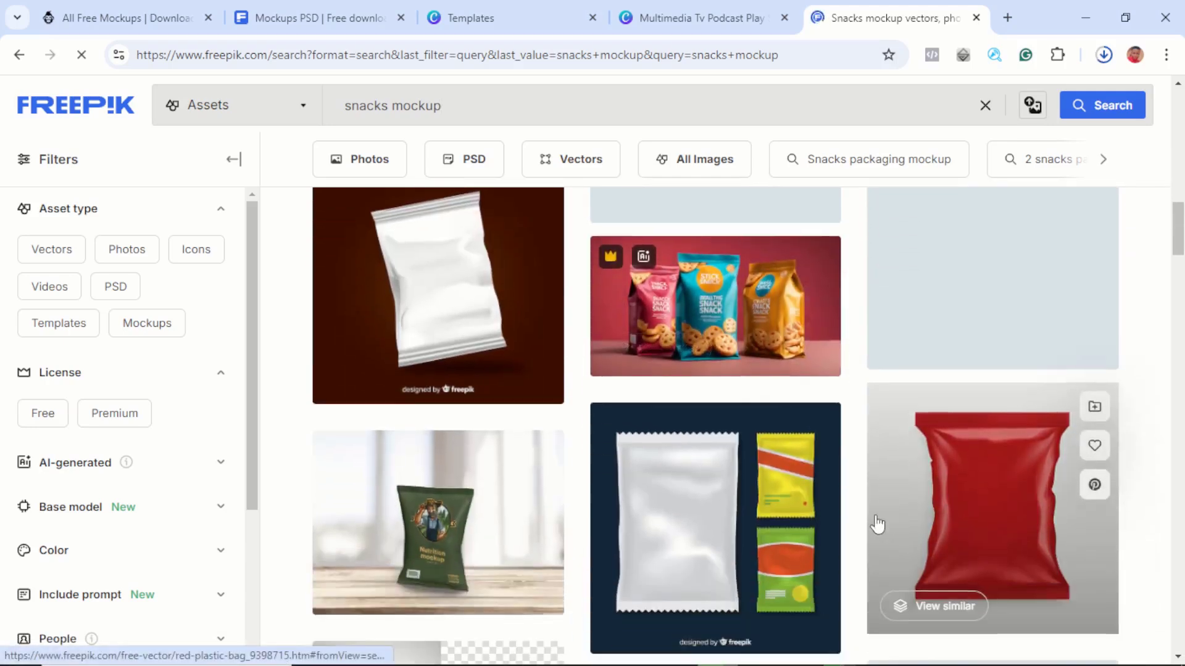
{"action": "scroll", "coordinate": [740, 482], "scroll_direction": "down", "scroll_amount": 3}
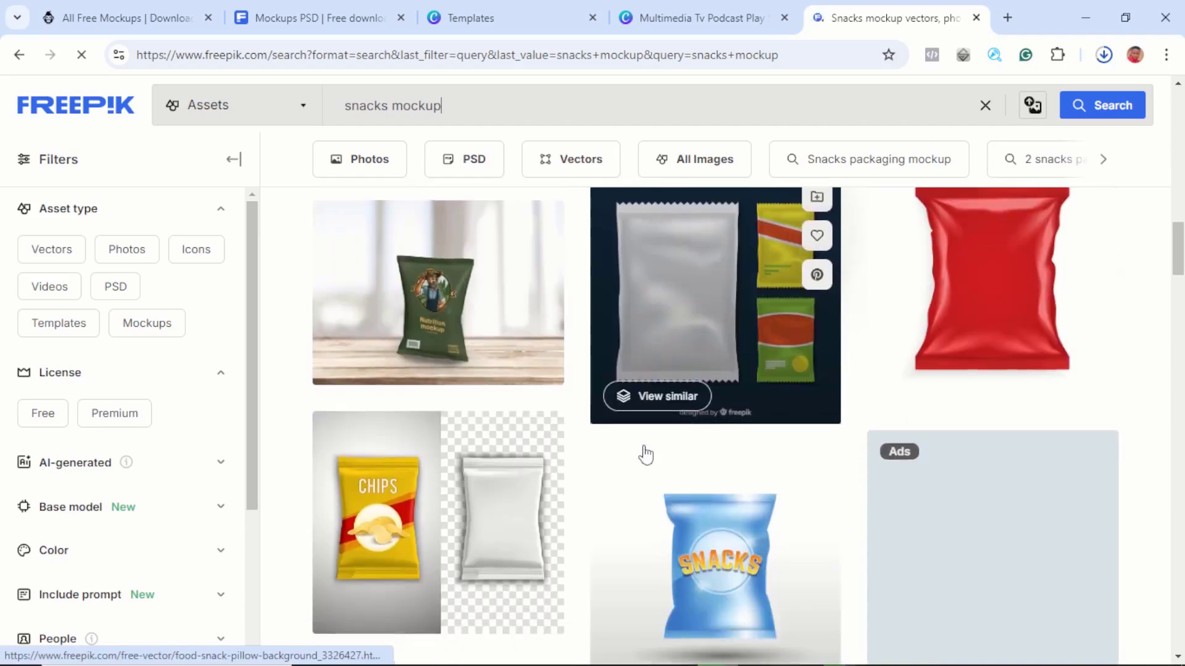
{"action": "scroll", "coordinate": [646, 452], "scroll_direction": "down", "scroll_amount": 2}
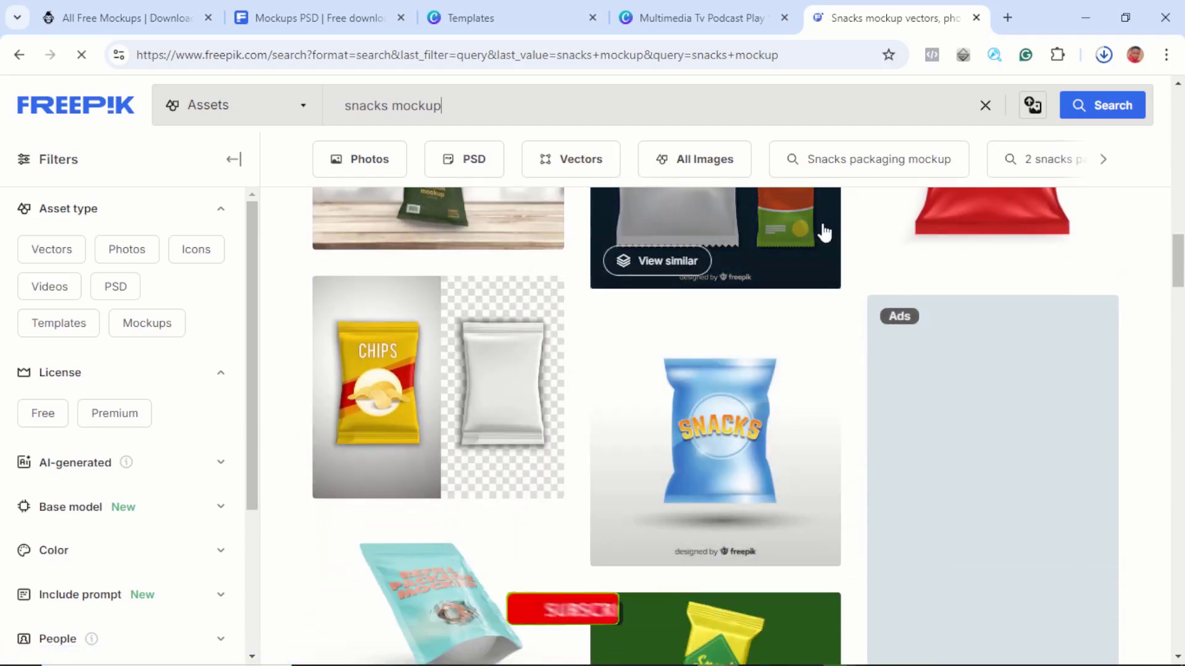
{"action": "scroll", "coordinate": [802, 259], "scroll_direction": "up", "scroll_amount": 4}
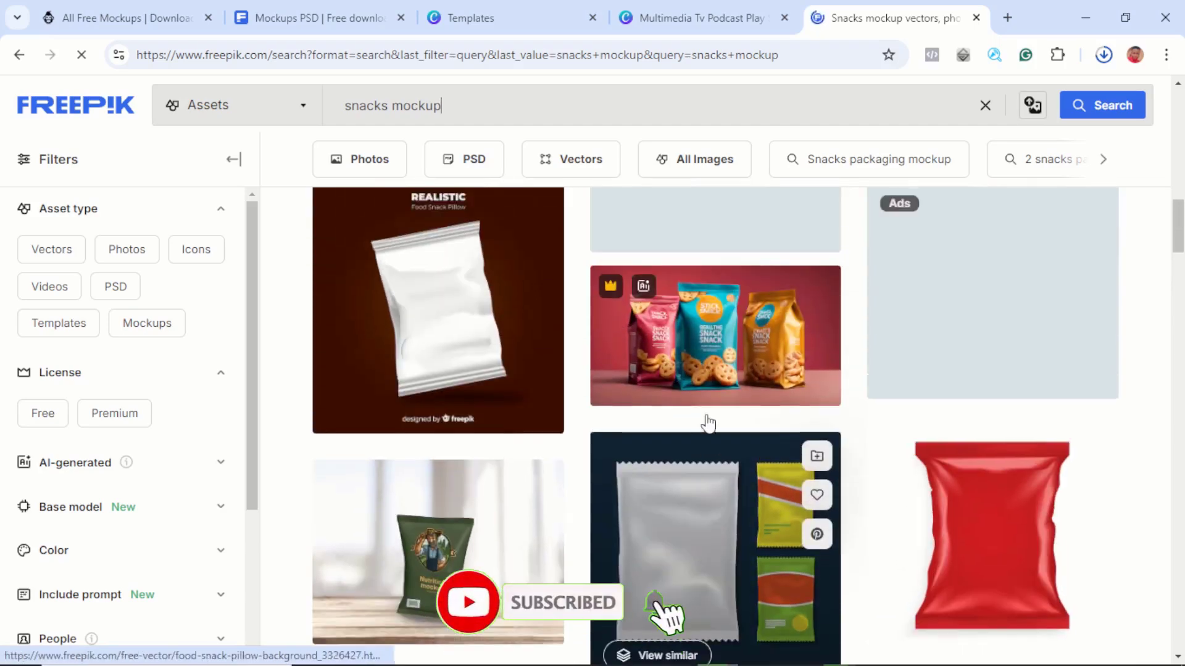
{"action": "scroll", "coordinate": [707, 423], "scroll_direction": "up", "scroll_amount": 6}
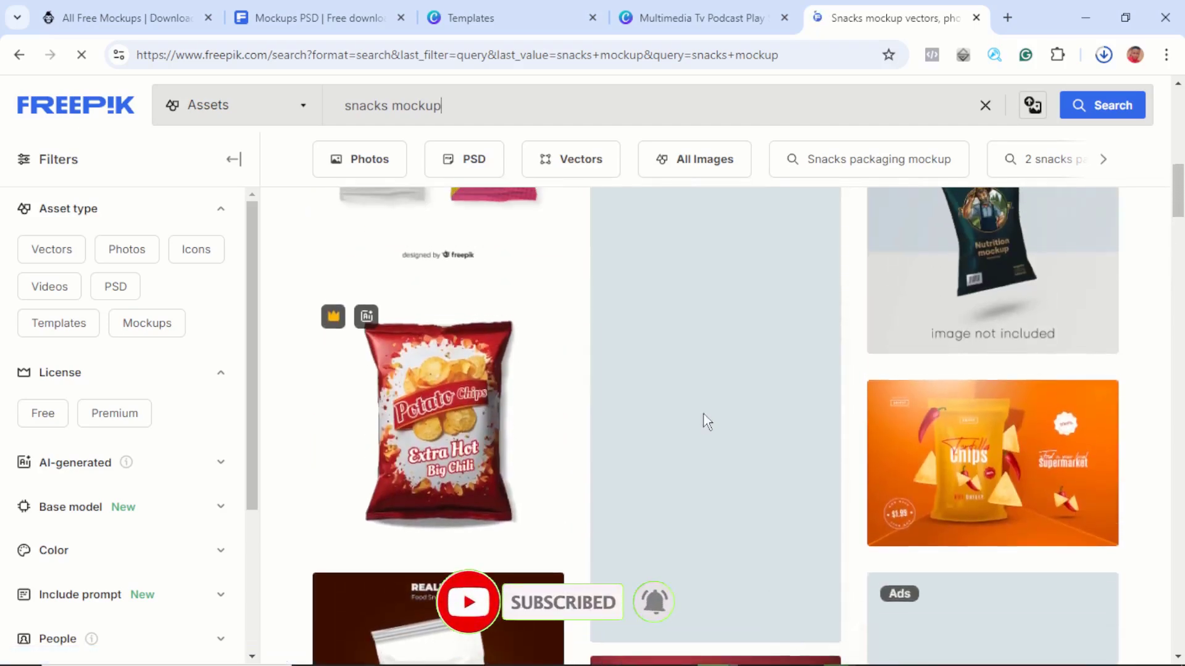
{"action": "scroll", "coordinate": [708, 423], "scroll_direction": "up", "scroll_amount": 2}
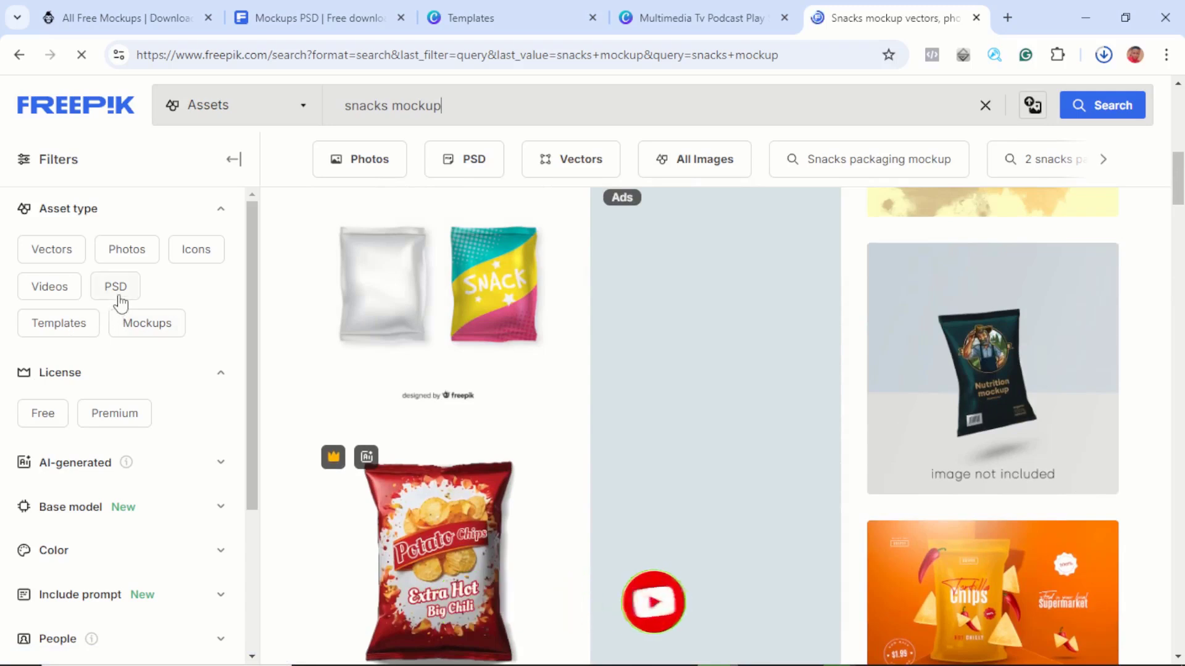
{"action": "scroll", "coordinate": [857, 445], "scroll_direction": "up", "scroll_amount": 5}
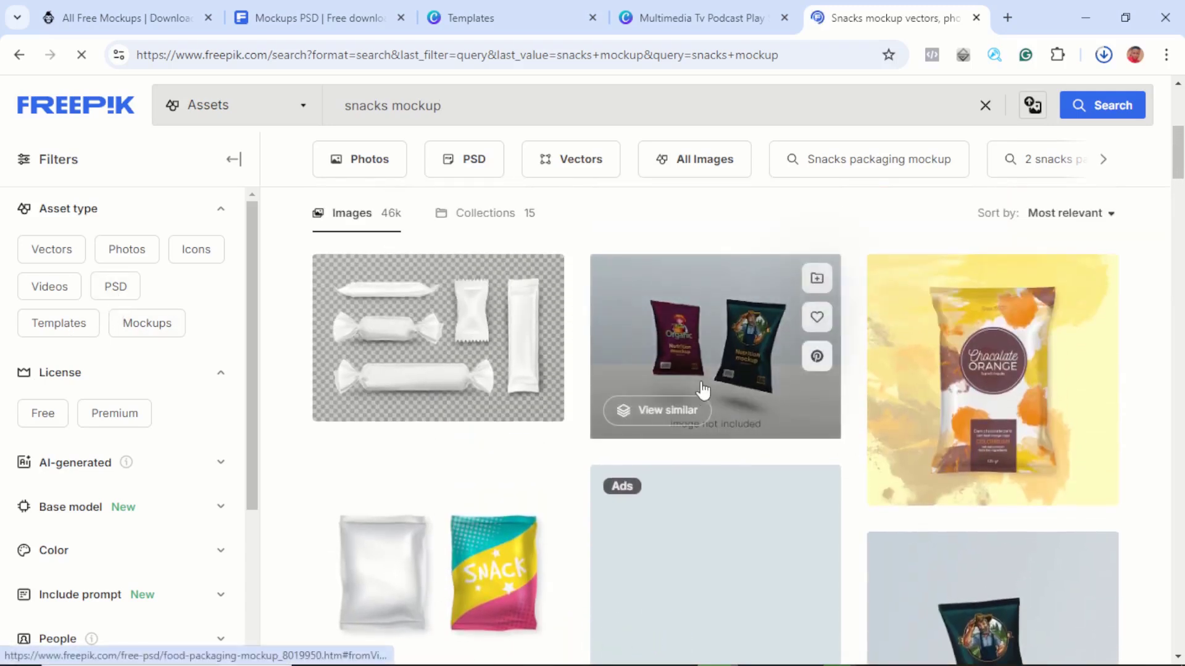
{"action": "left_click", "coordinate": [702, 390]}
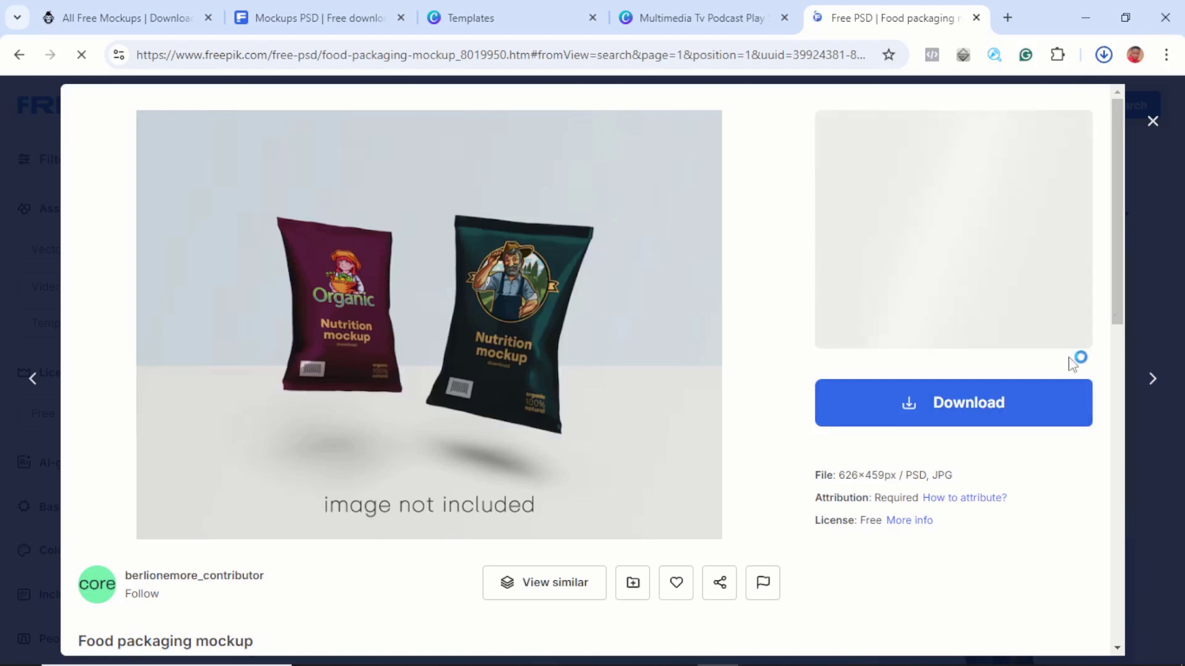
Minimize Photoshop and the browser to reach the desktop, and bring up the yogurt-packaging-mockup.zip archive in WinRAR.
{"action": "mouse_move", "coordinate": [624, 663]}
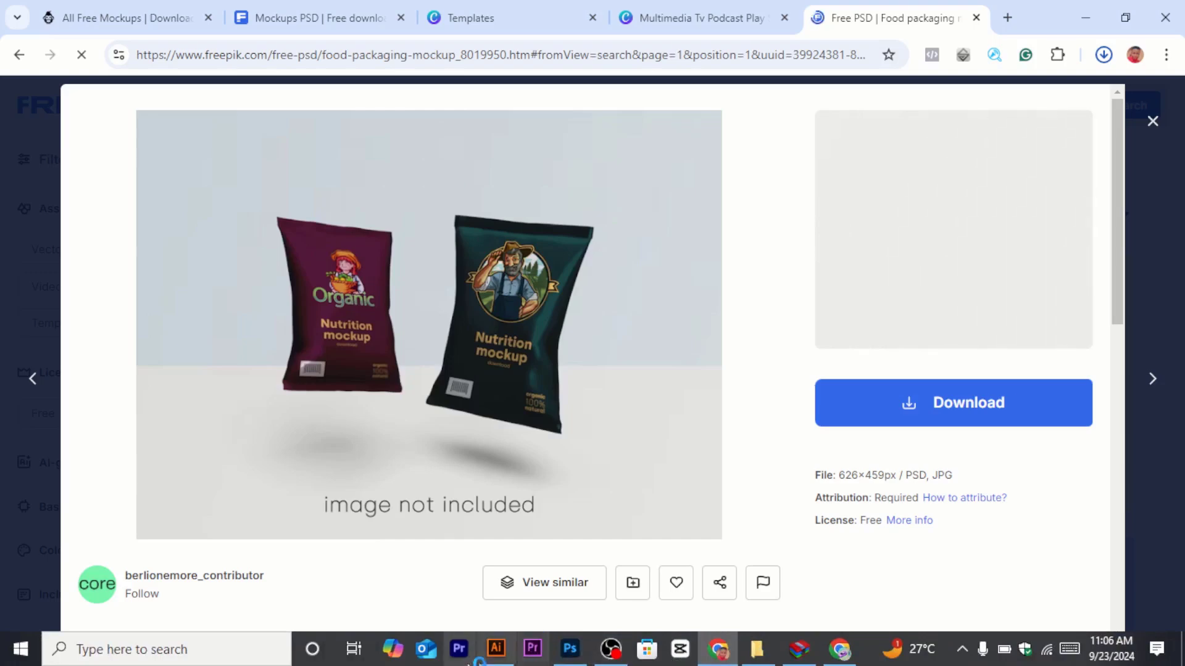
{"action": "left_click", "coordinate": [570, 649]}
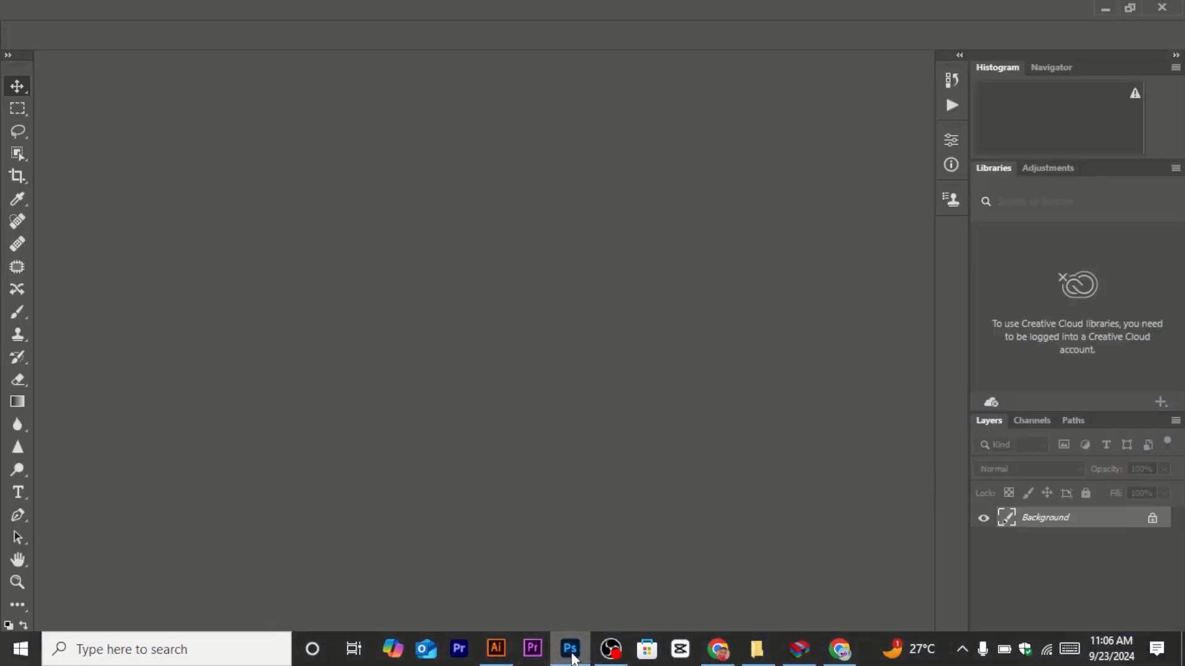
{"action": "left_click", "coordinate": [1104, 8]}
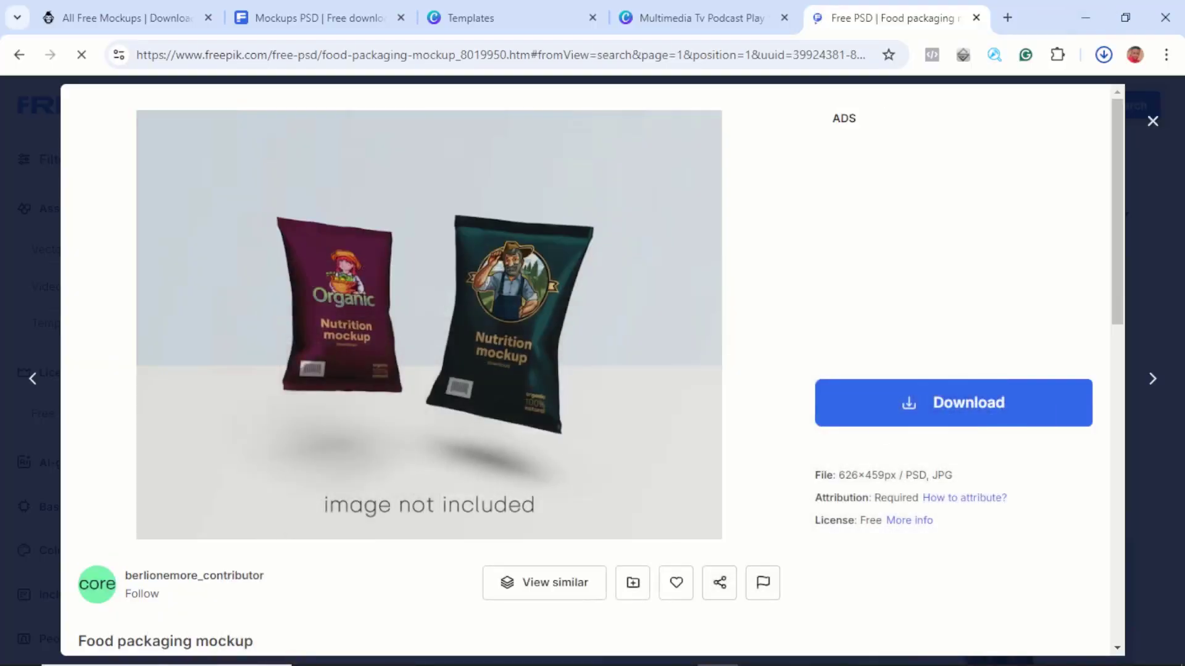
{"action": "left_click", "coordinate": [1078, 16]}
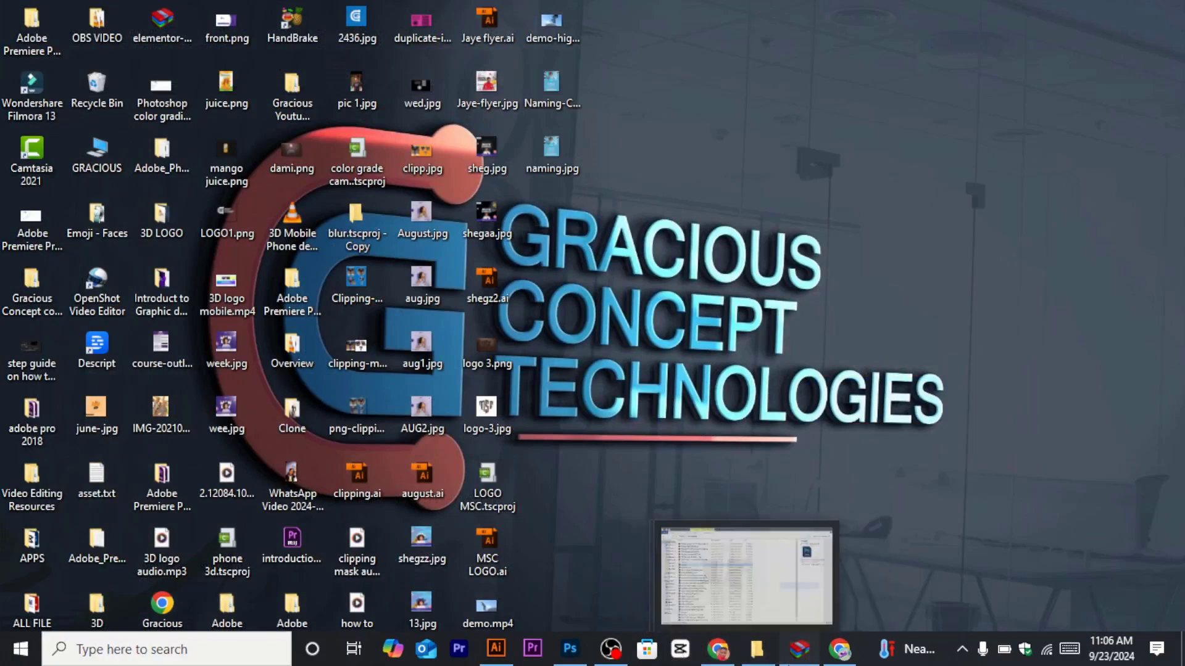
{"action": "left_click", "coordinate": [791, 658]}
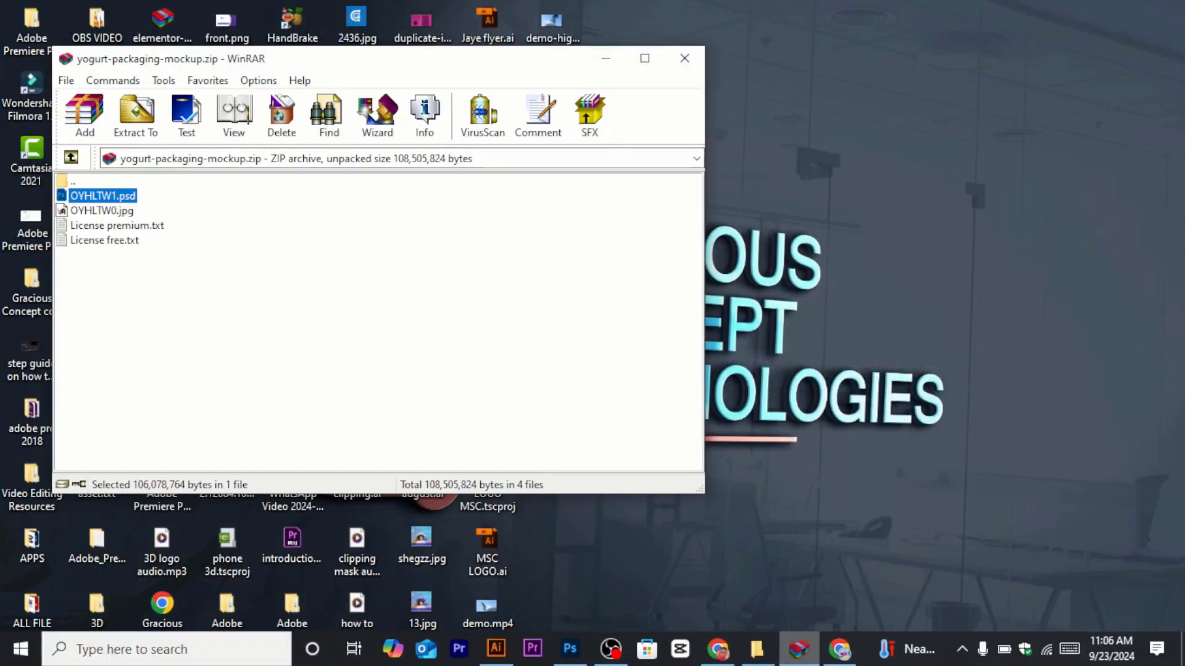
{"action": "left_click", "coordinate": [750, 655]}
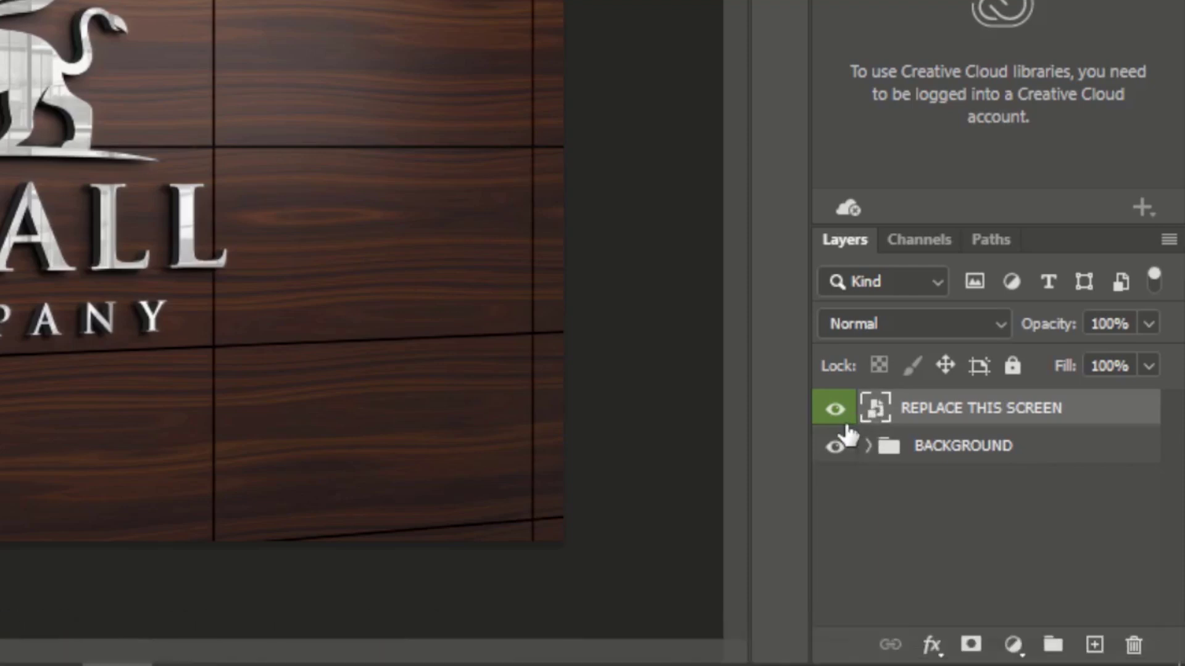
Open the contents of the REPLACE THIS SCREEN smart object in the wooden-wall 3D logo mockup in Photoshop.
{"action": "double_click", "coordinate": [866, 409]}
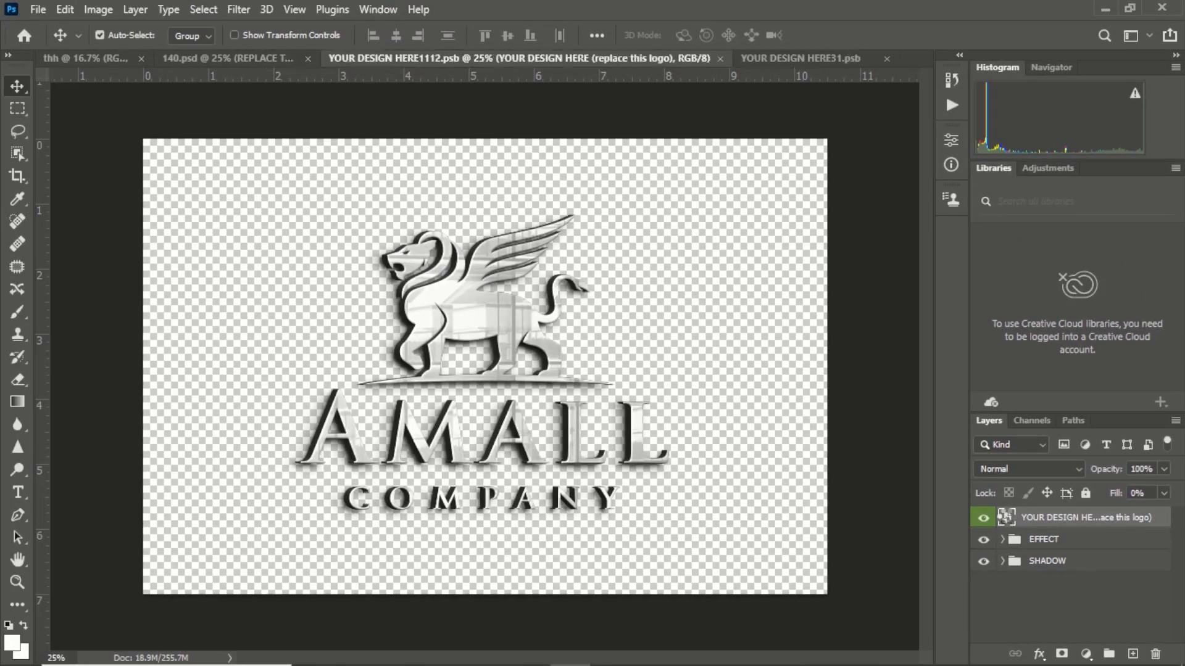
Open the contents of the YOUR DESIGN HERE (replace this logo) smart object and place logo.png from Downloads as an embedded image.
{"action": "double_click", "coordinate": [1006, 517]}
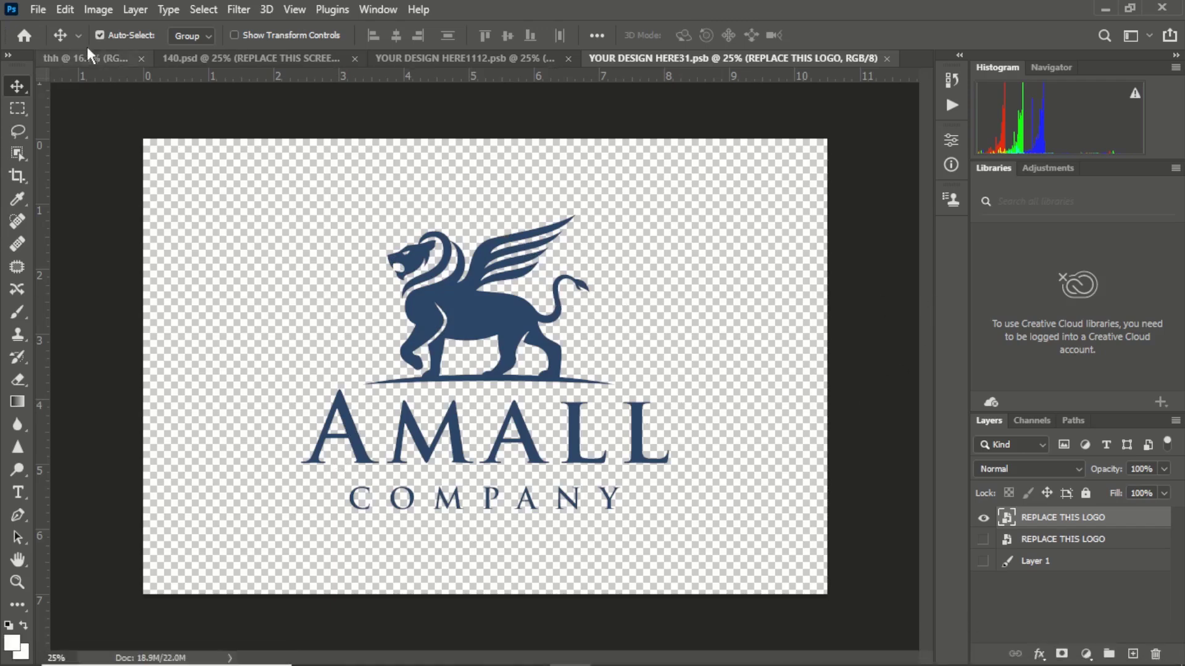
{"action": "left_click", "coordinate": [34, 9]}
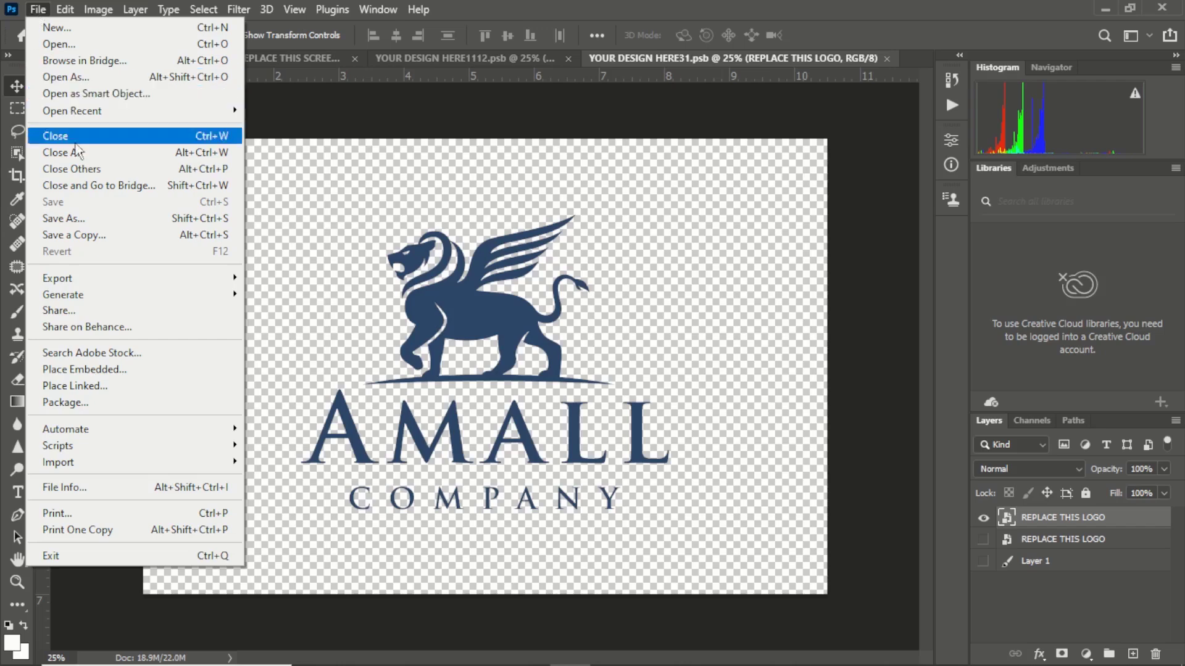
{"action": "left_click", "coordinate": [147, 370]}
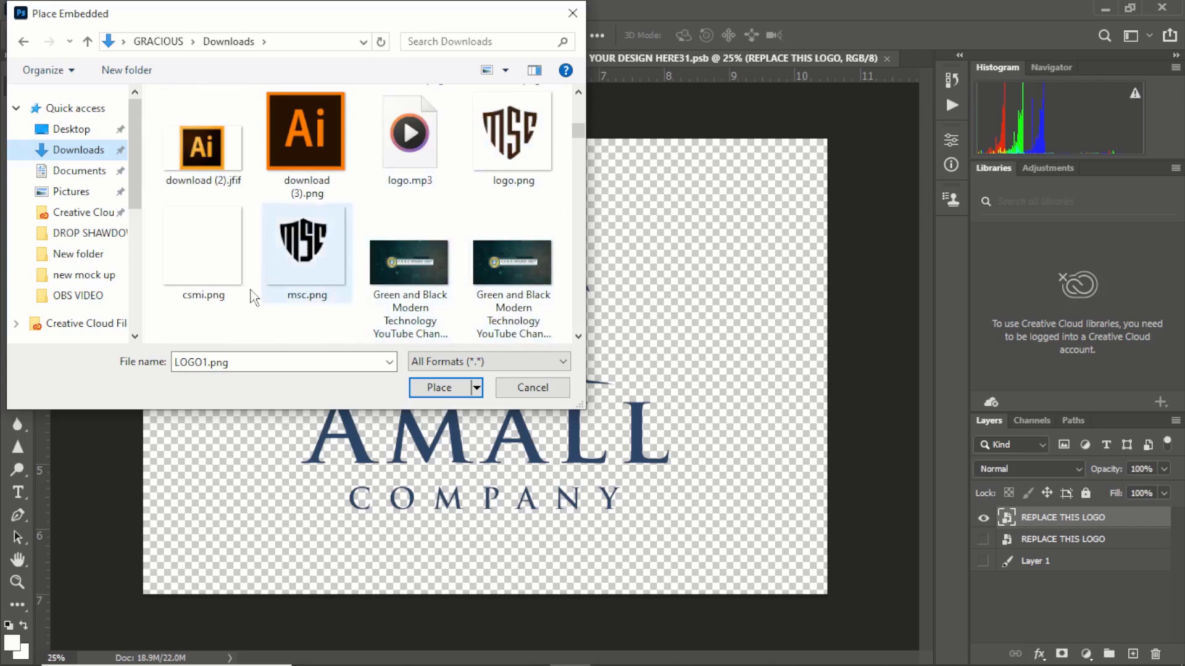
{"action": "left_click", "coordinate": [523, 160]}
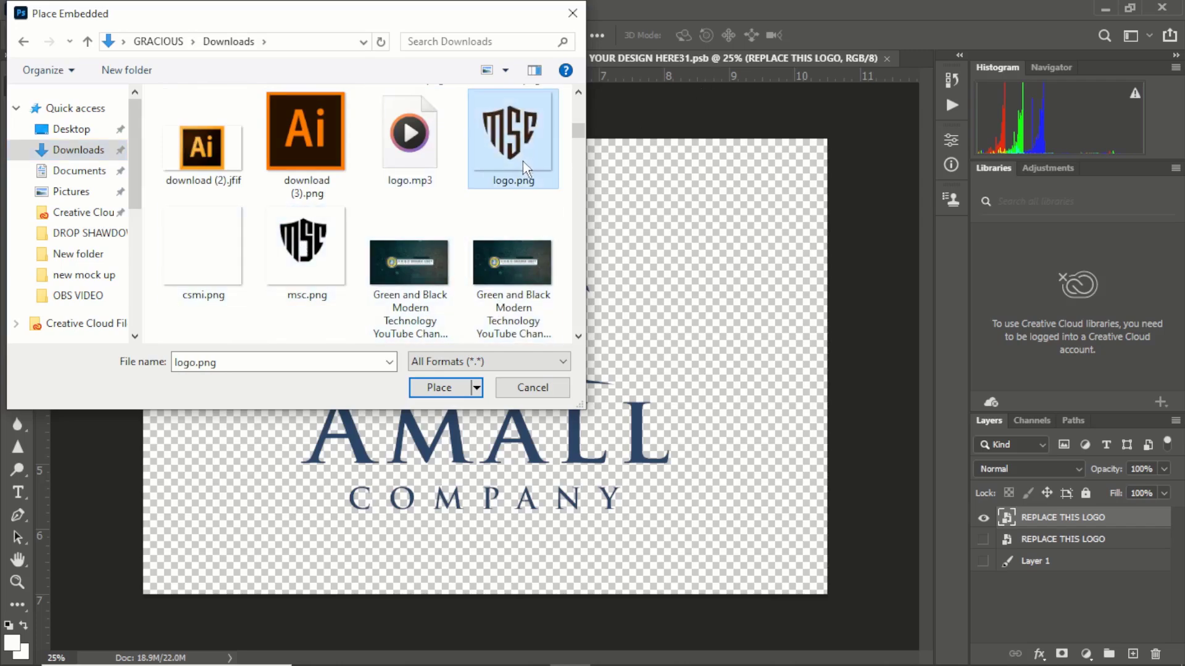
{"action": "left_click", "coordinate": [439, 388]}
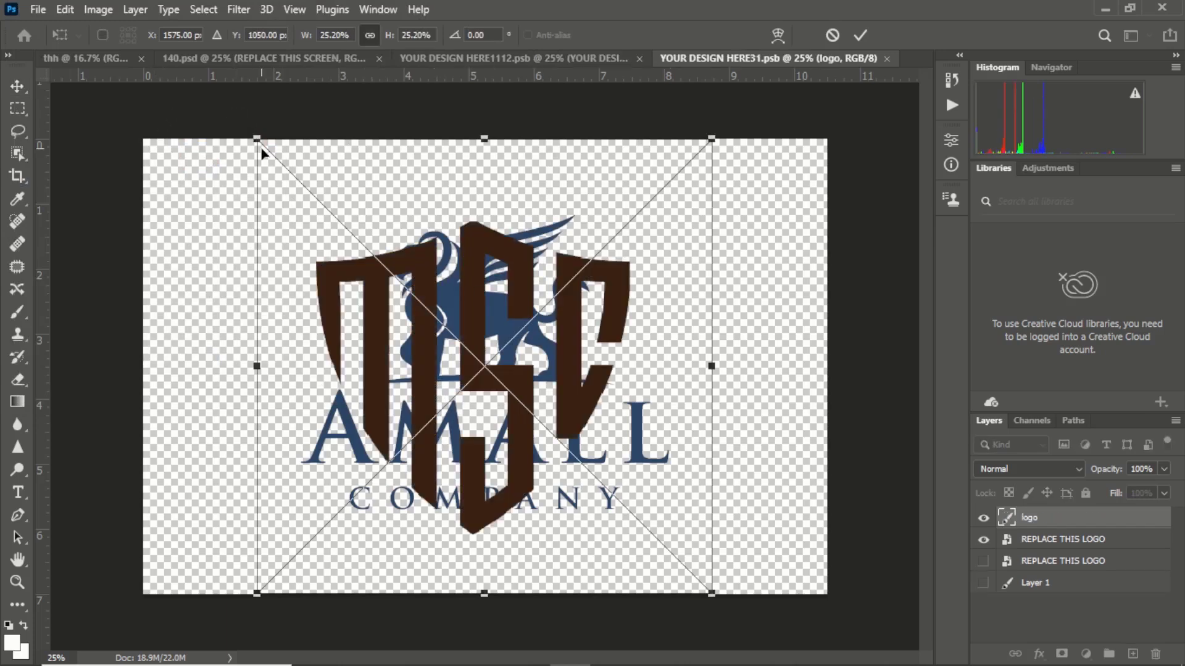
Enlarge the placed logo to about 30% and center it over the original AMALL logo.
{"action": "left_click_drag", "start_coordinate": [254, 138], "coordinate": [198, 83]}
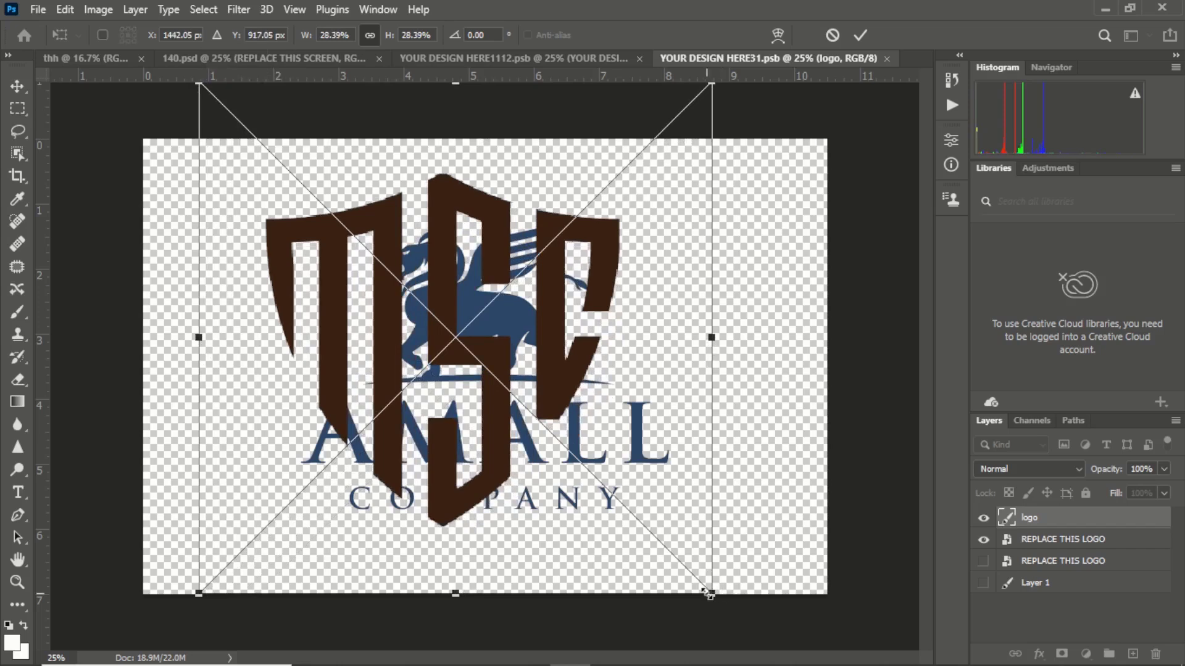
{"action": "left_click_drag", "start_coordinate": [709, 591], "coordinate": [746, 626]}
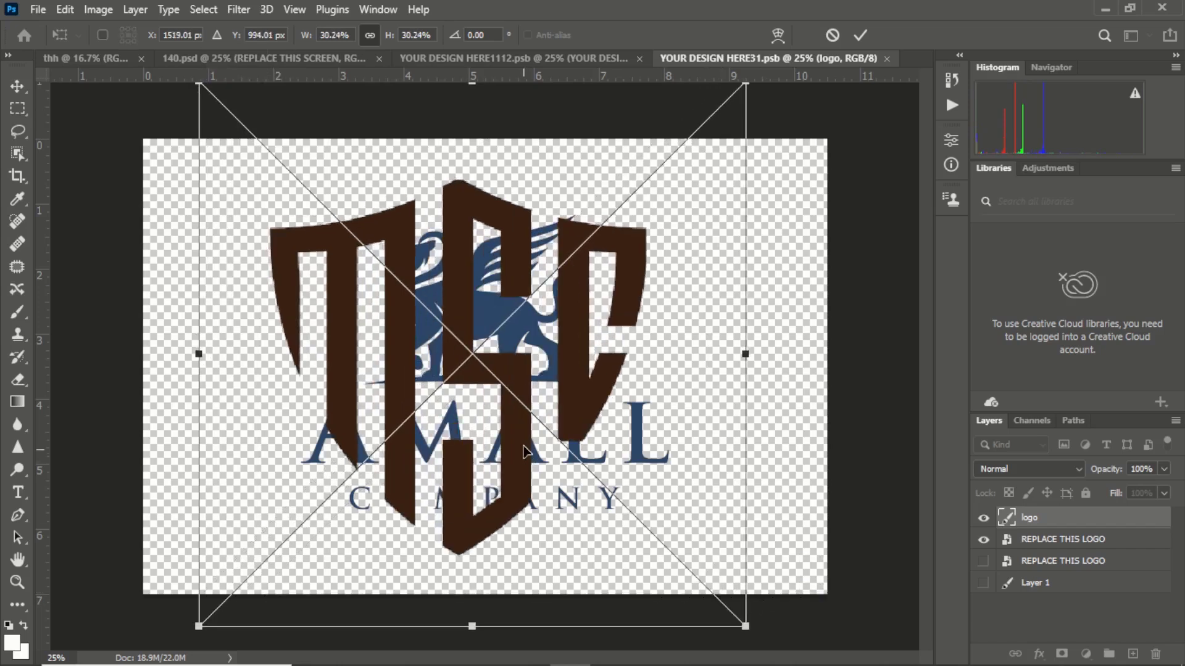
{"action": "mouse_move", "coordinate": [451, 340]}
{"action": "left_mouse_down"}
{"action": "mouse_move", "coordinate": [499, 341]}
{"action": "mouse_move", "coordinate": [471, 343]}
{"action": "left_mouse_up"}
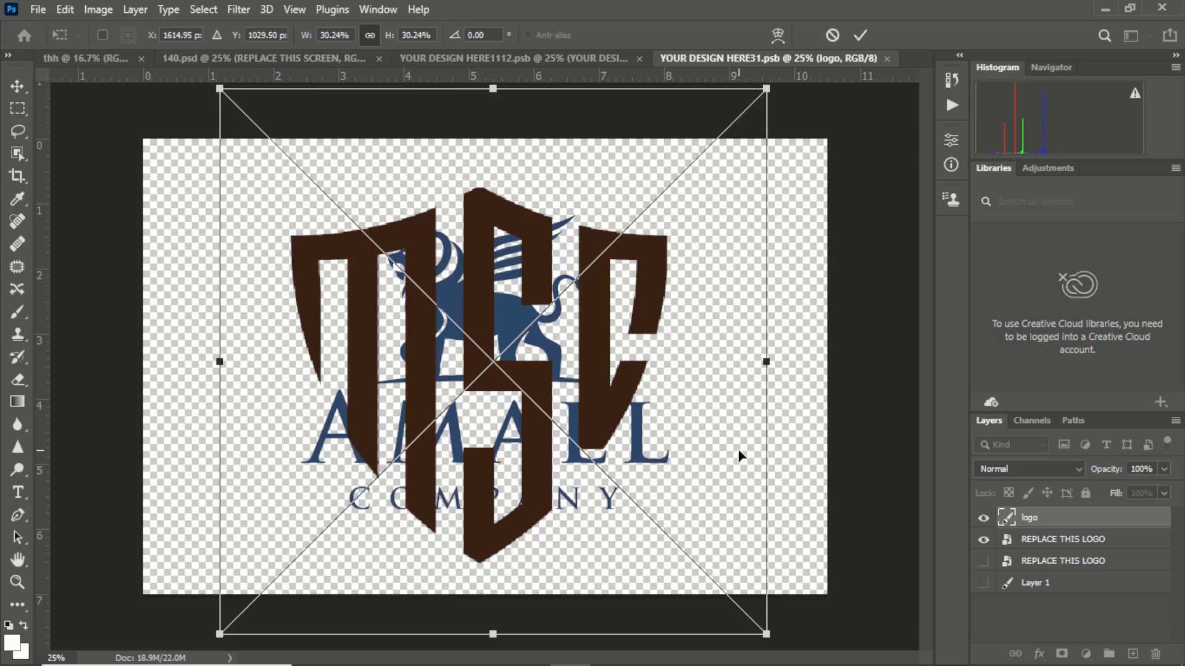
{"action": "key", "text": "Return"}
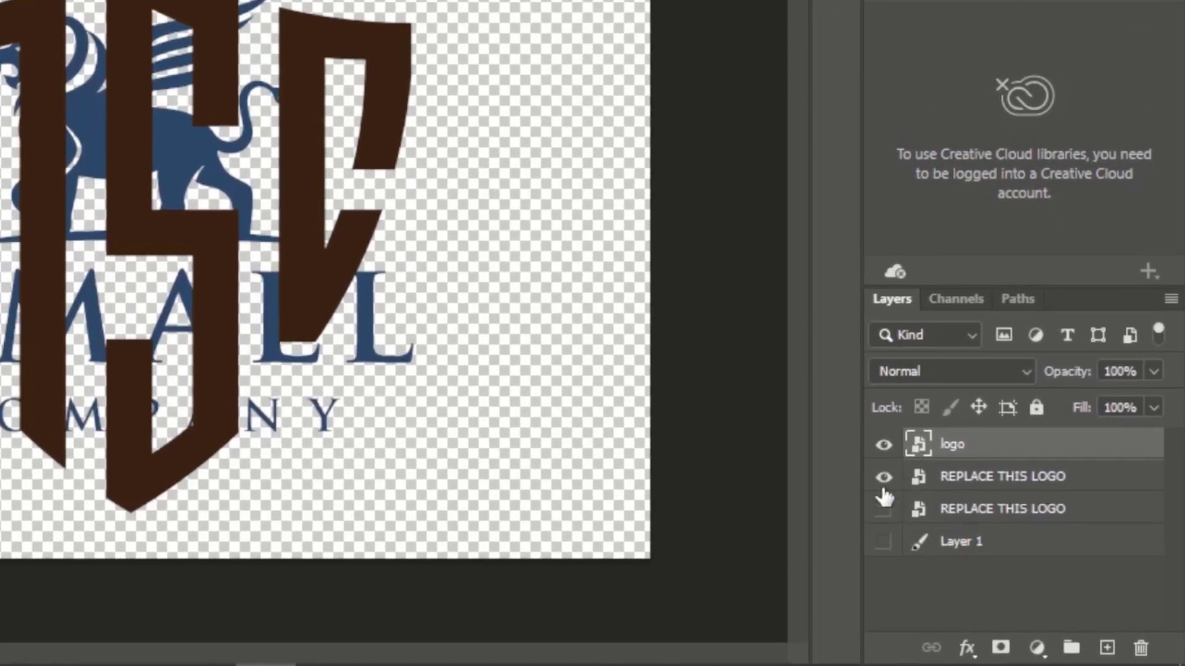
Hide the original REPLACE THIS LOGO layer directly beneath the placed logo.
{"action": "left_click", "coordinate": [883, 476]}
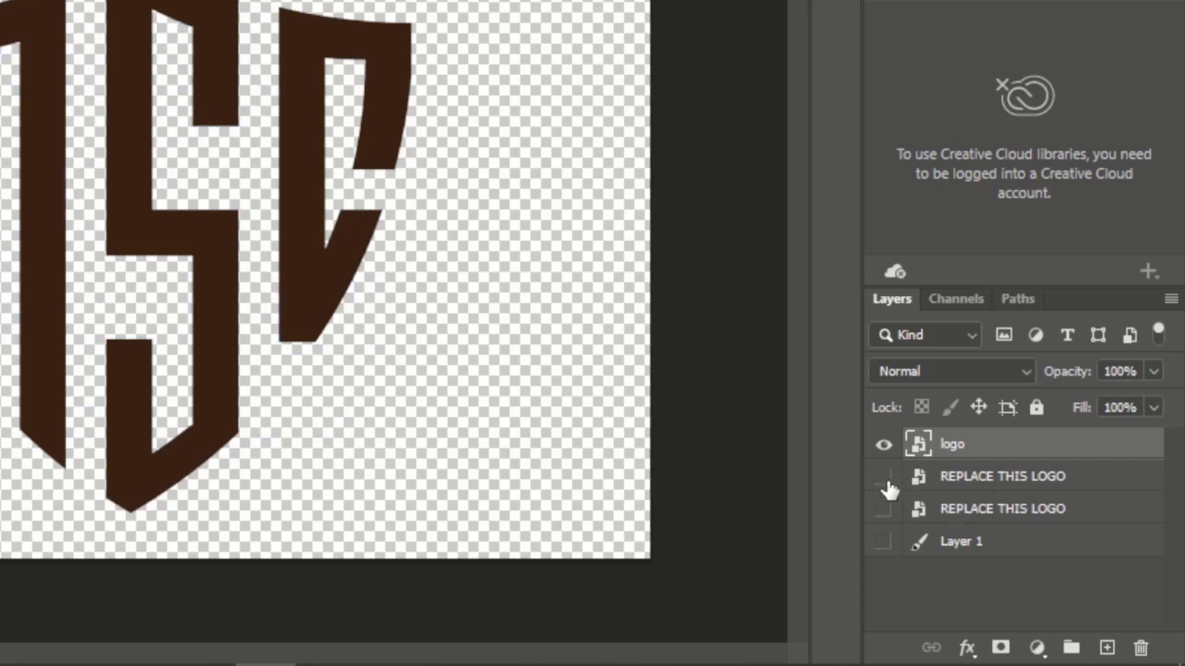
{"action": "left_click", "coordinate": [885, 477]}
{"action": "left_click", "coordinate": [885, 476]}
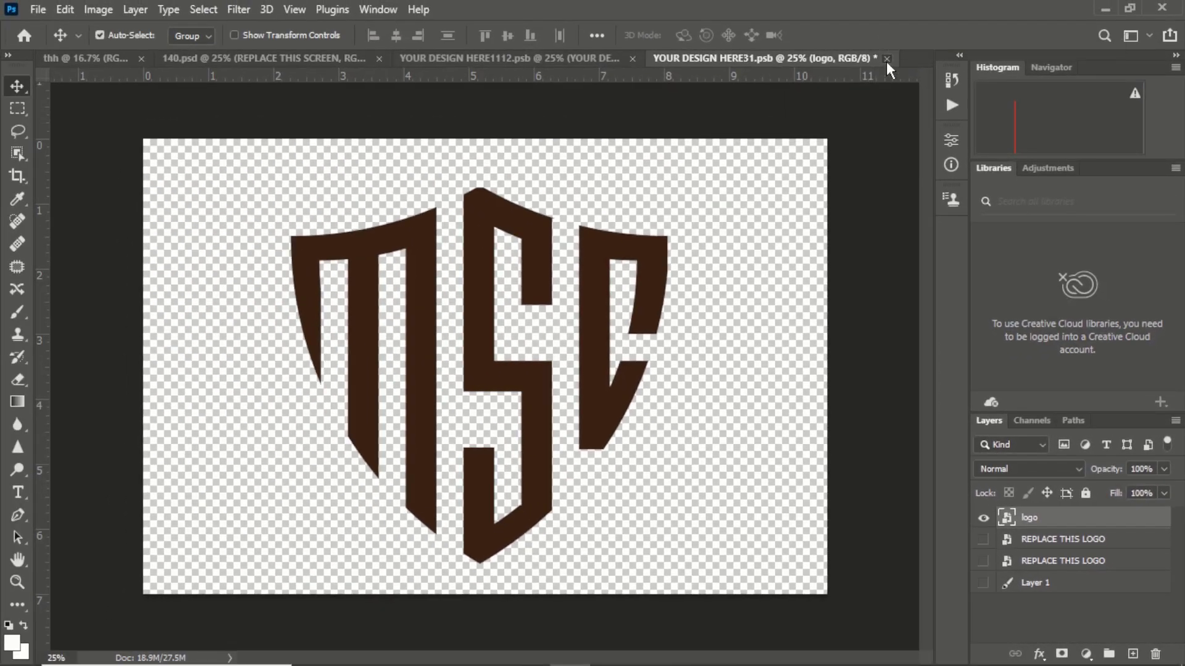
Save the YOUR DESIGN HERE31.psb smart object contents and keep the document open.
{"action": "left_click", "coordinate": [886, 59]}
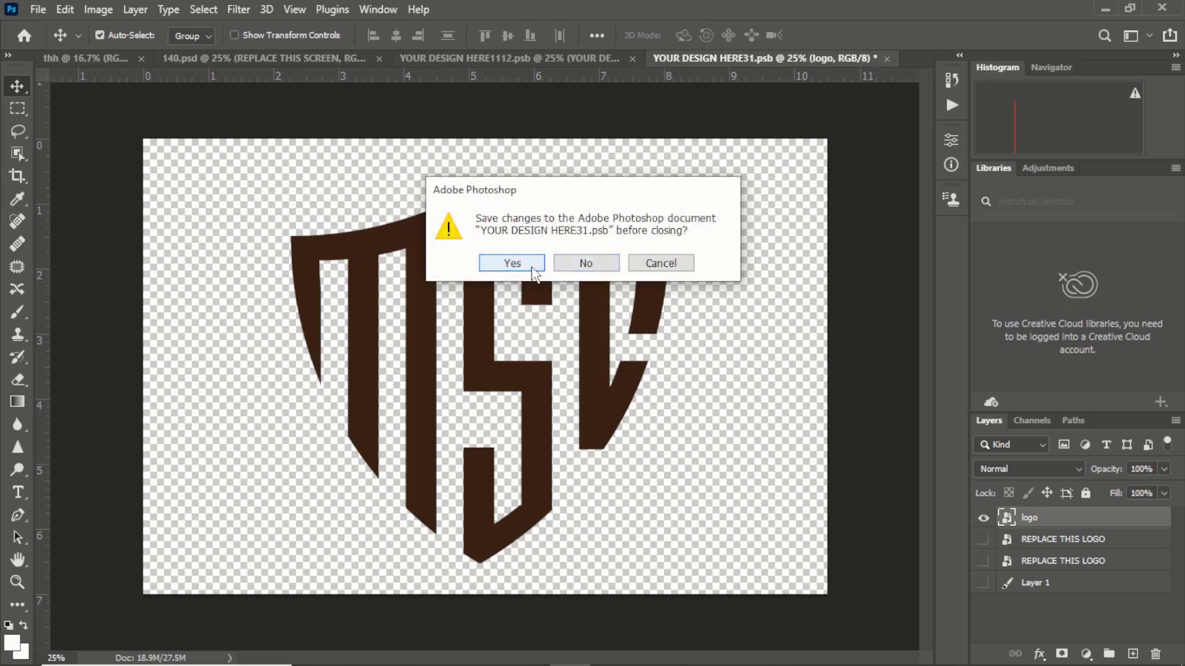
{"action": "left_click", "coordinate": [669, 264]}
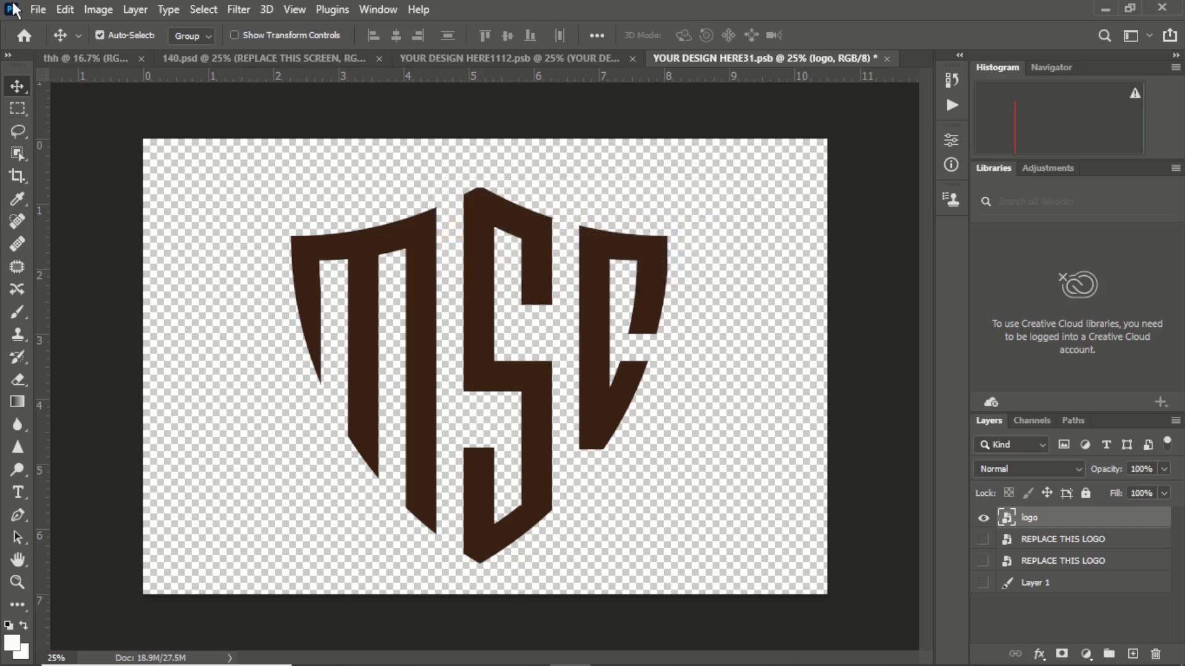
{"action": "left_click", "coordinate": [39, 10]}
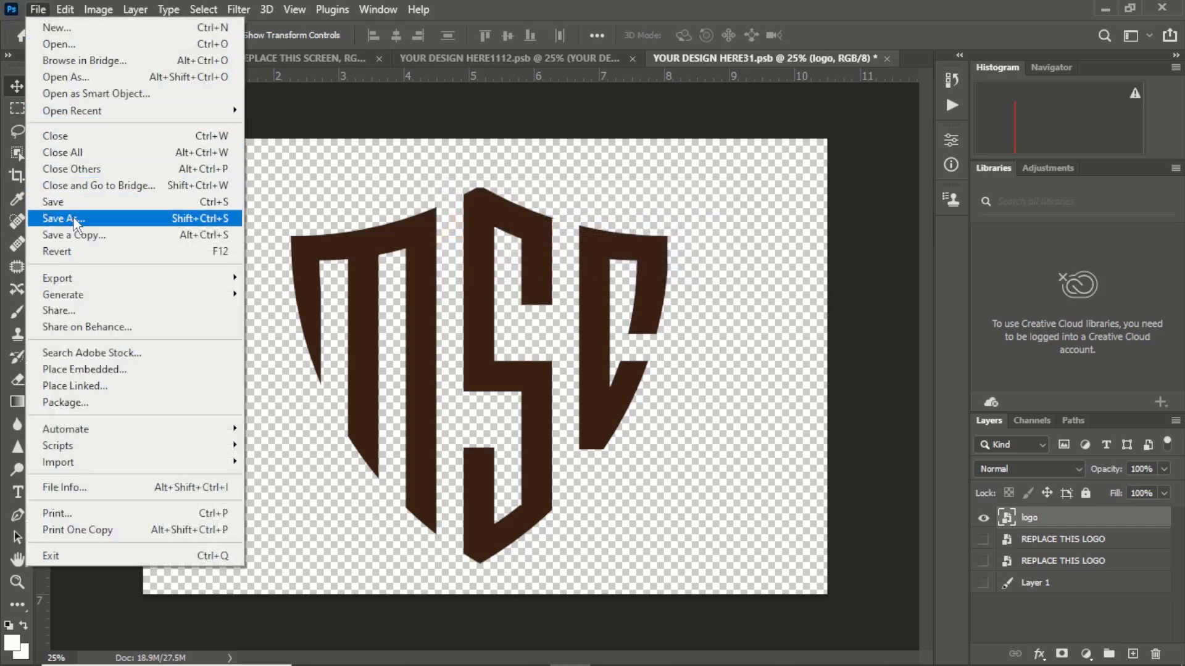
{"action": "left_click", "coordinate": [61, 201]}
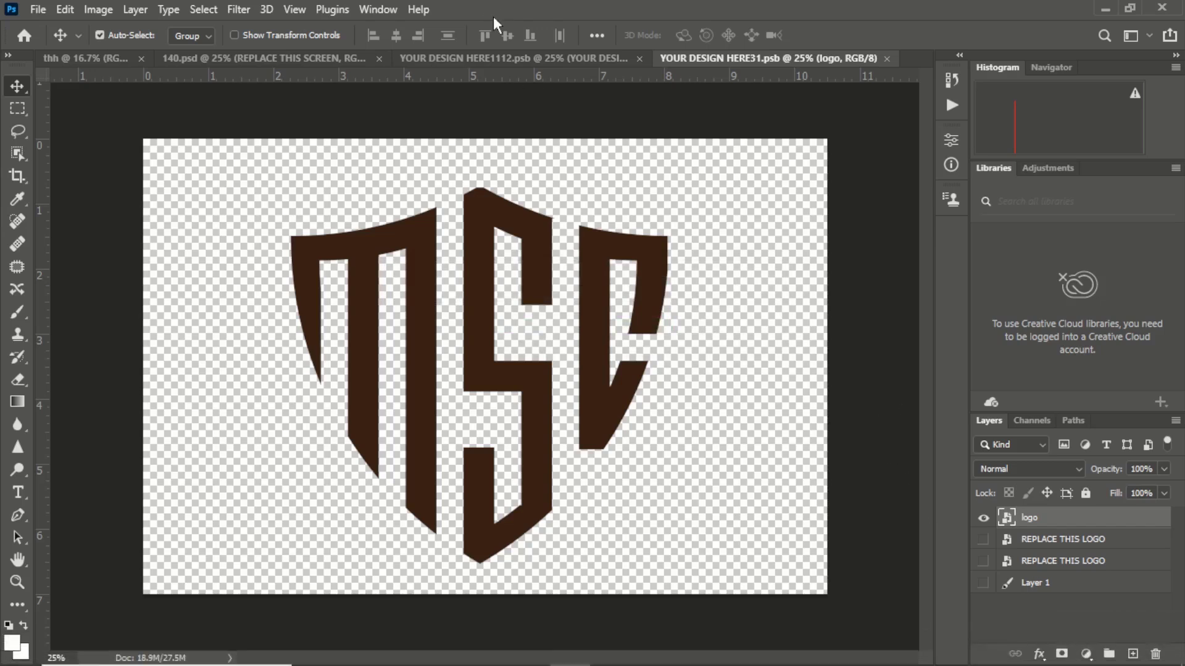
In YOUR DESIGN HERE1112.psb, expand the EFFECT group and hide its Levels 1, Layer 1 copy and Layer 1 layers.
{"action": "left_click", "coordinate": [534, 61]}
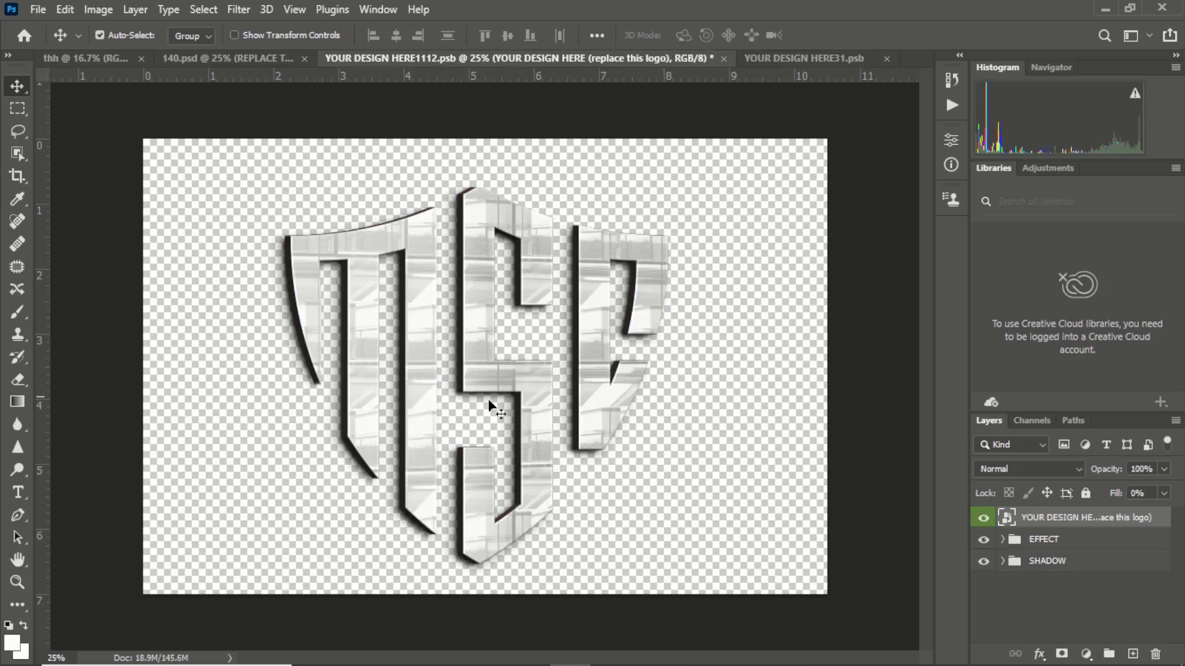
{"action": "left_click", "coordinate": [823, 65]}
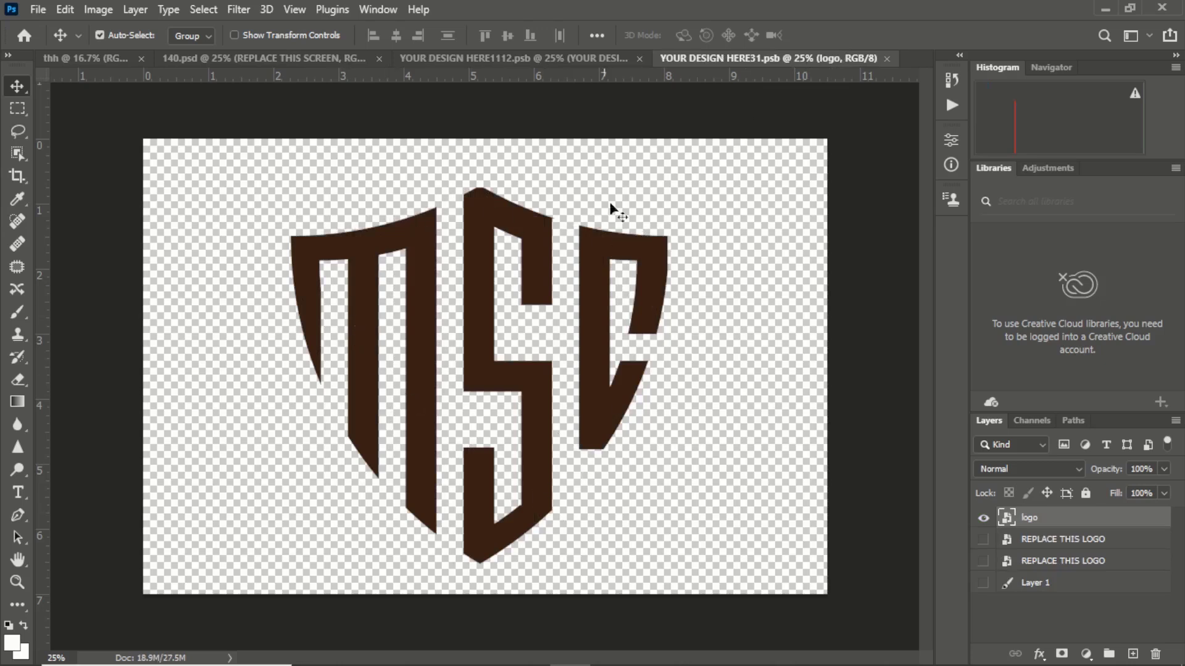
{"action": "left_click", "coordinate": [566, 54]}
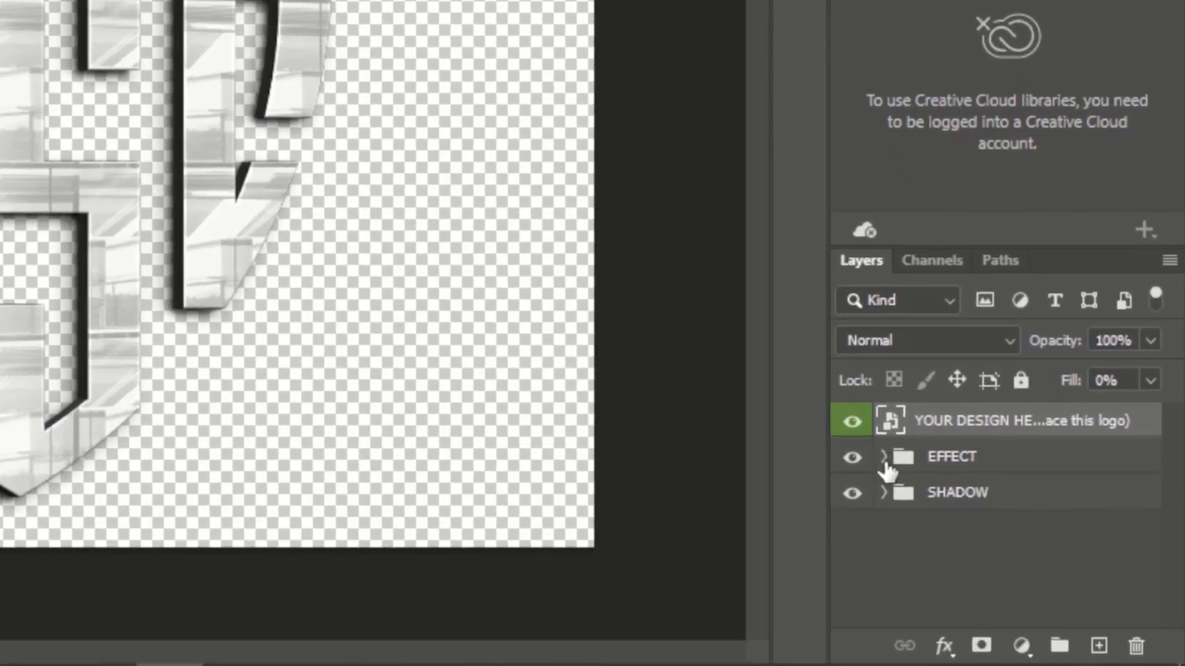
{"action": "left_click", "coordinate": [883, 457]}
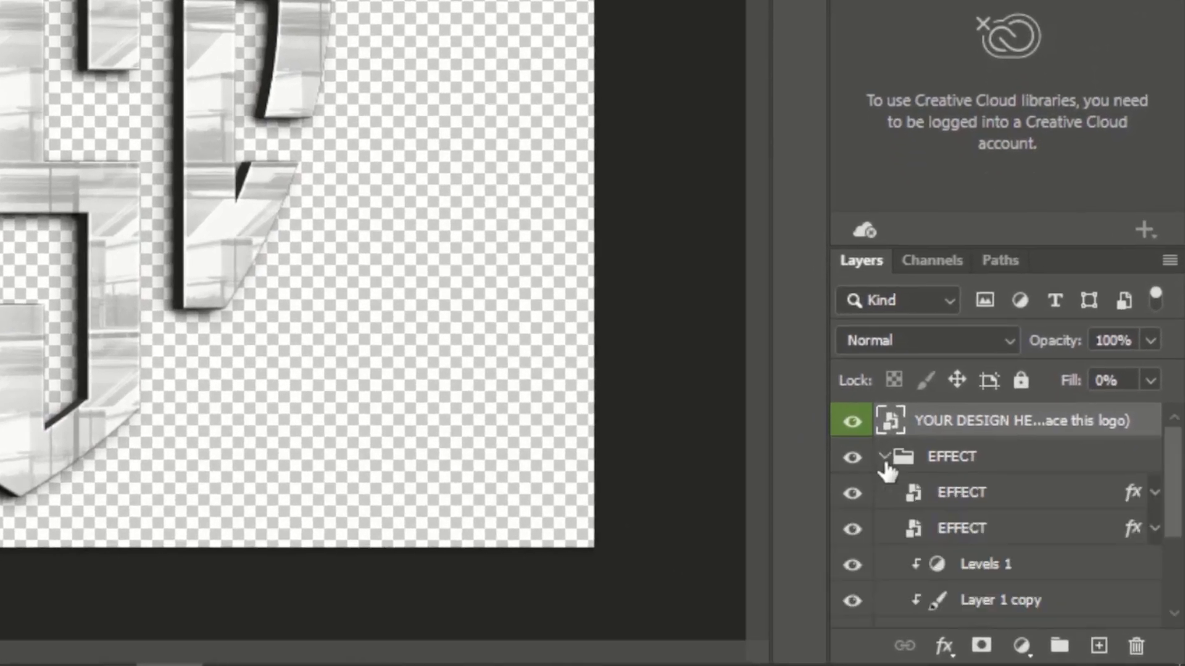
{"action": "scroll", "coordinate": [886, 466], "scroll_direction": "down", "scroll_amount": 2}
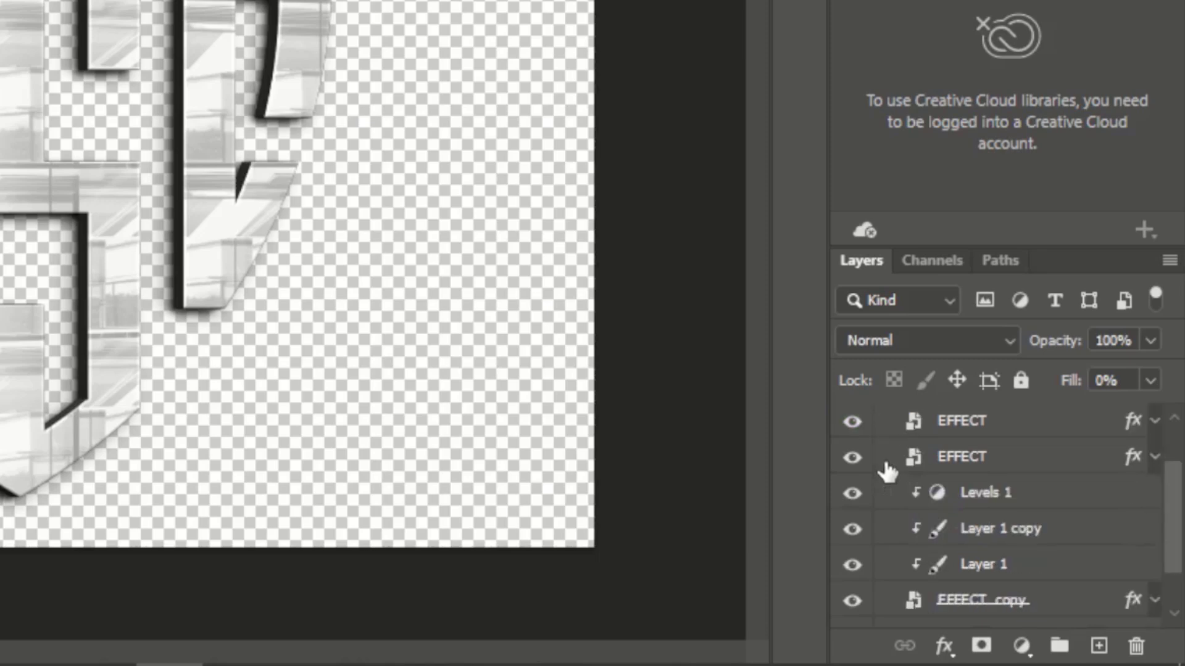
{"action": "scroll", "coordinate": [944, 586], "scroll_direction": "down", "scroll_amount": 1}
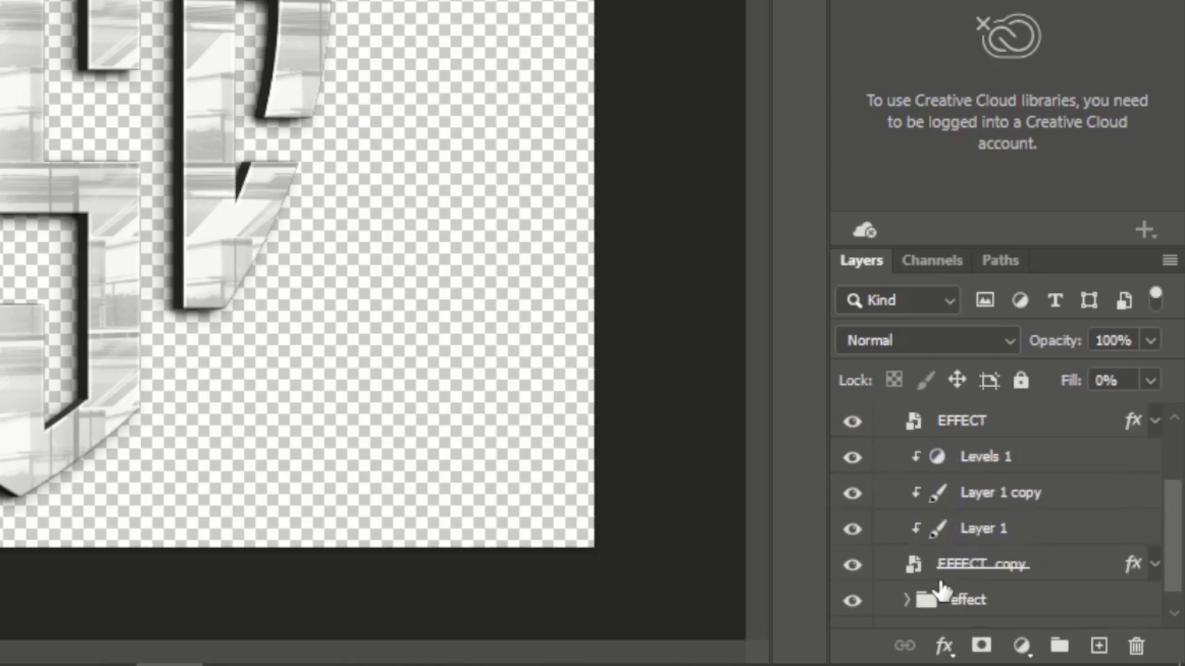
{"action": "scroll", "coordinate": [942, 591], "scroll_direction": "down", "scroll_amount": 1}
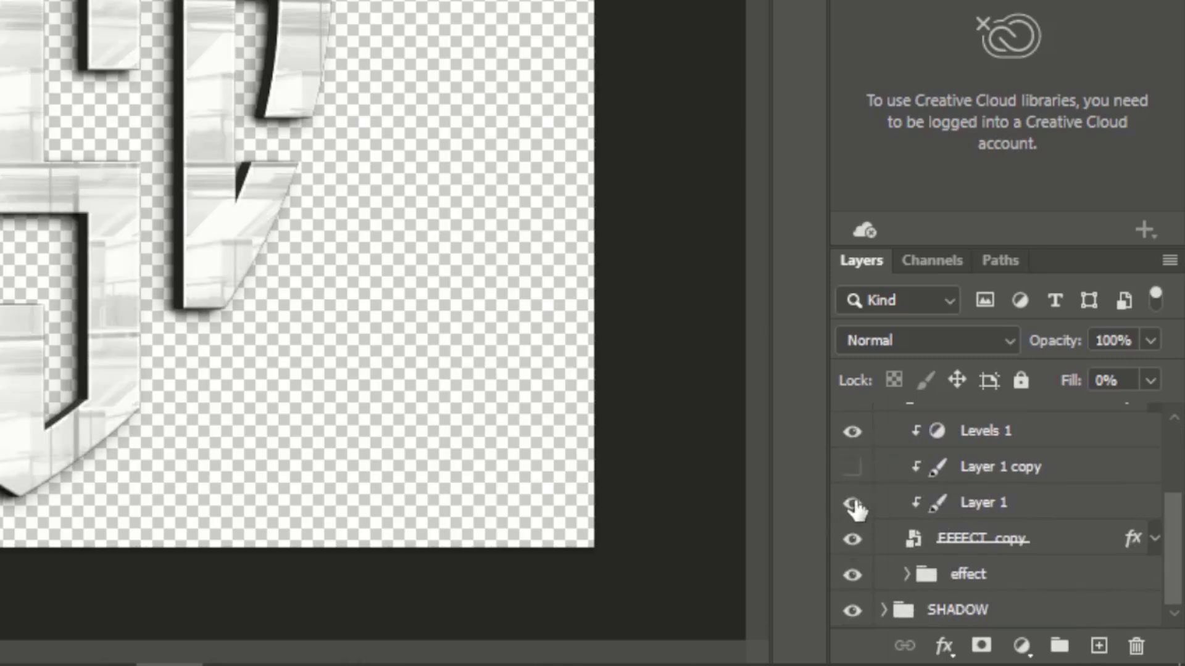
{"action": "left_click", "coordinate": [854, 503]}
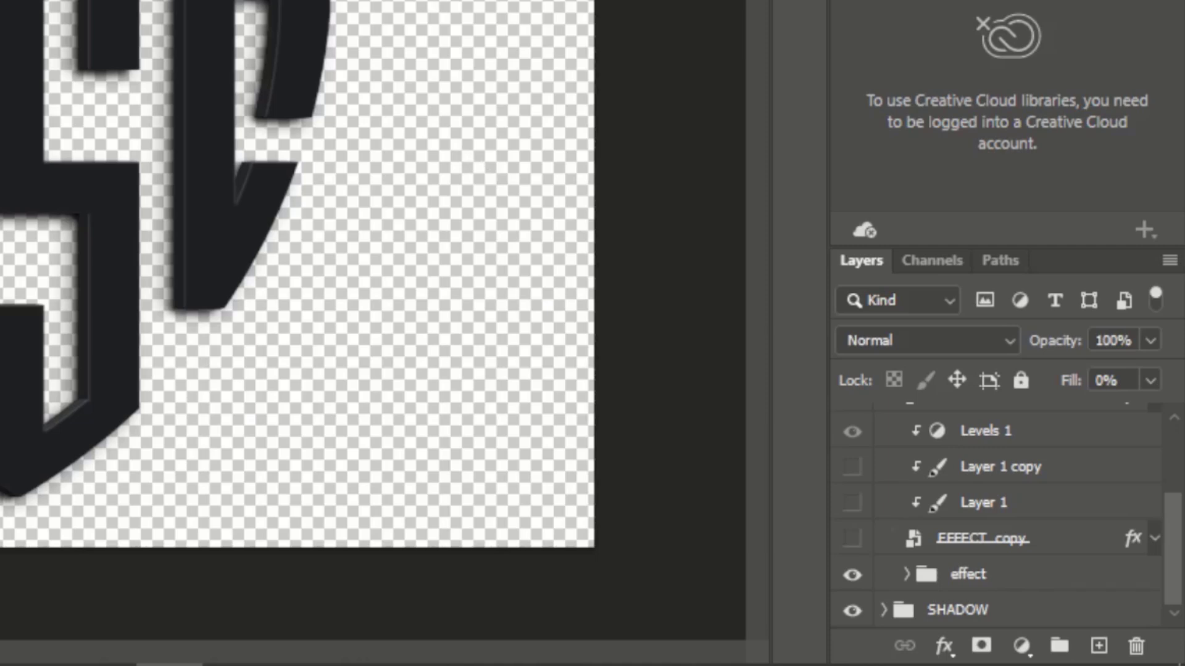
{"action": "left_click", "coordinate": [856, 437]}
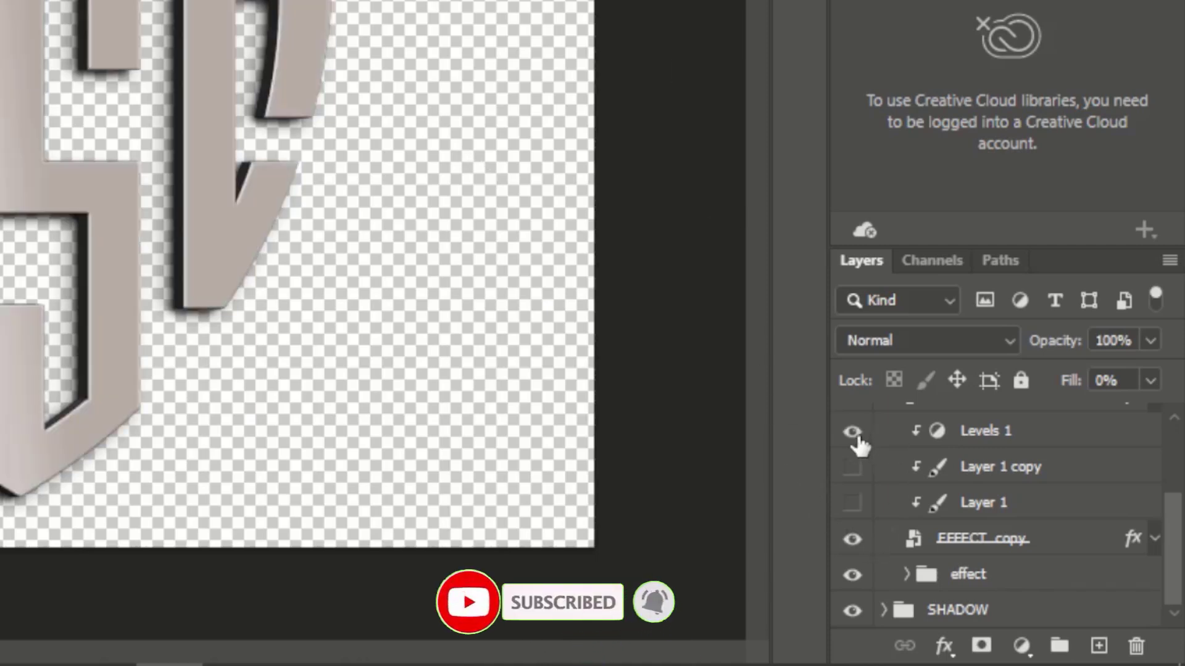
{"action": "left_click", "coordinate": [852, 432]}
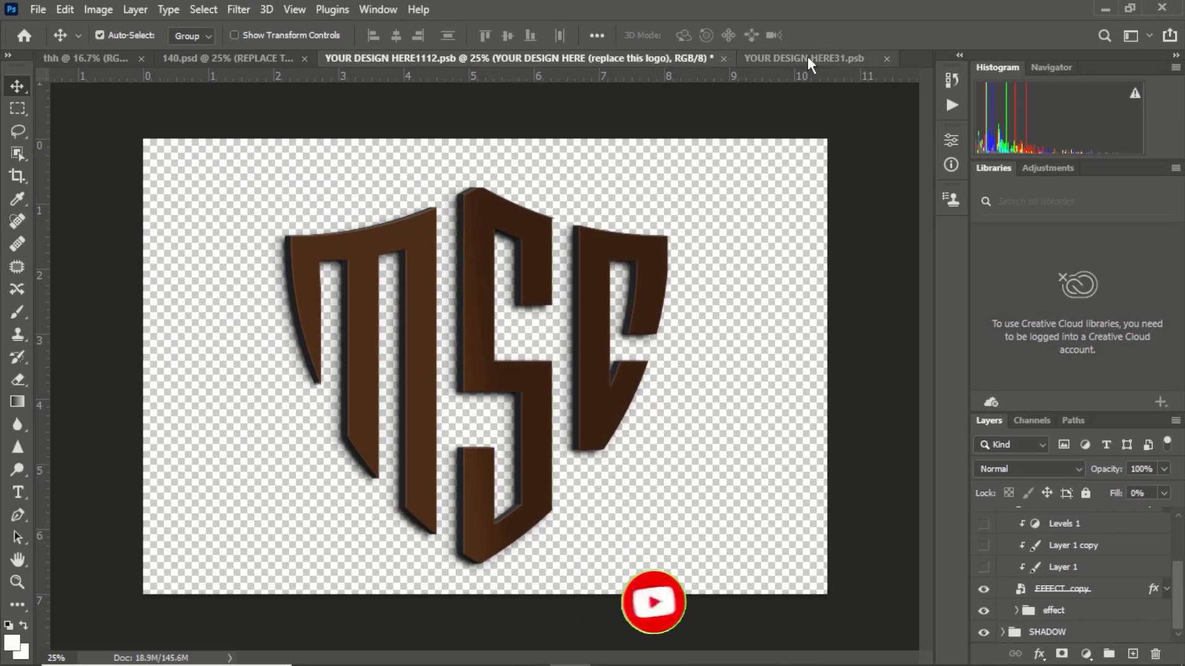
Compare the flat logo in YOUR DESIGN HERE31.psb, its 3D version in YOUR DESIGN HERE1112.psb and the 140.psd mockup.
{"action": "left_click", "coordinate": [806, 57]}
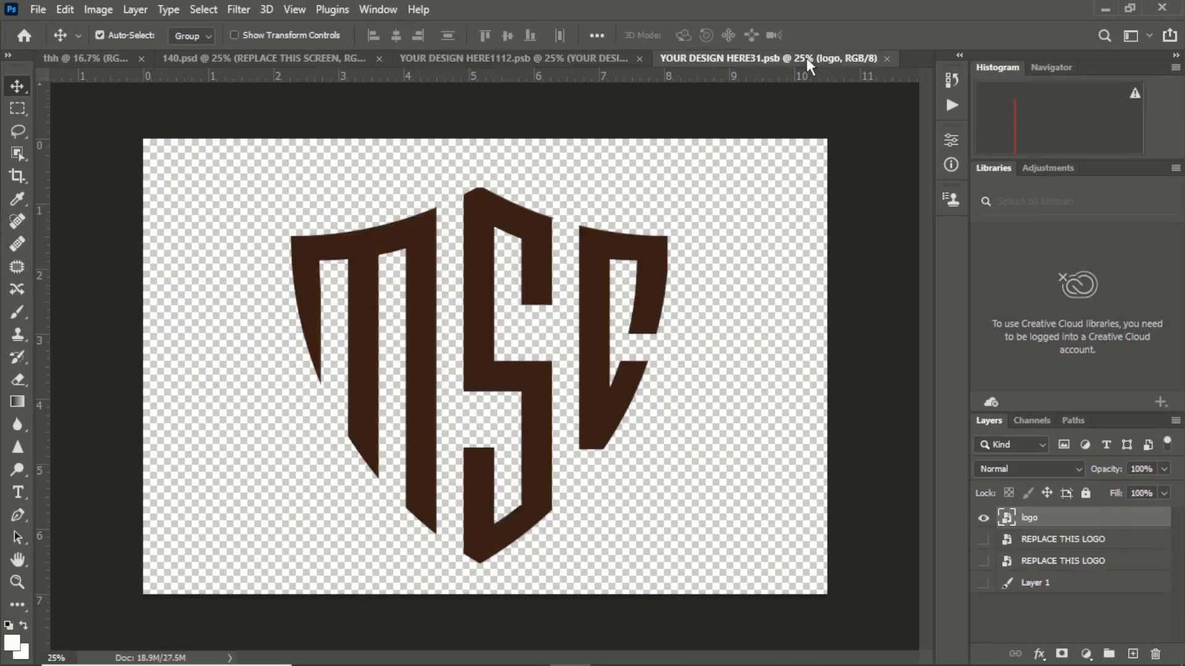
{"action": "left_click", "coordinate": [608, 56]}
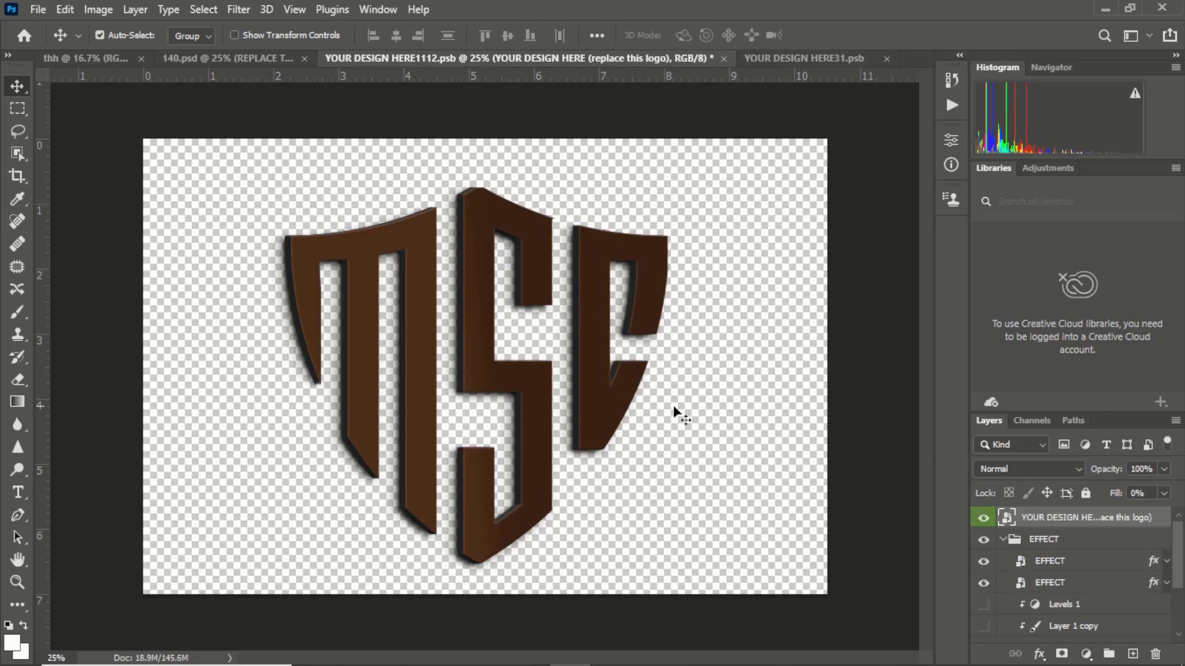
{"action": "left_click", "coordinate": [220, 62]}
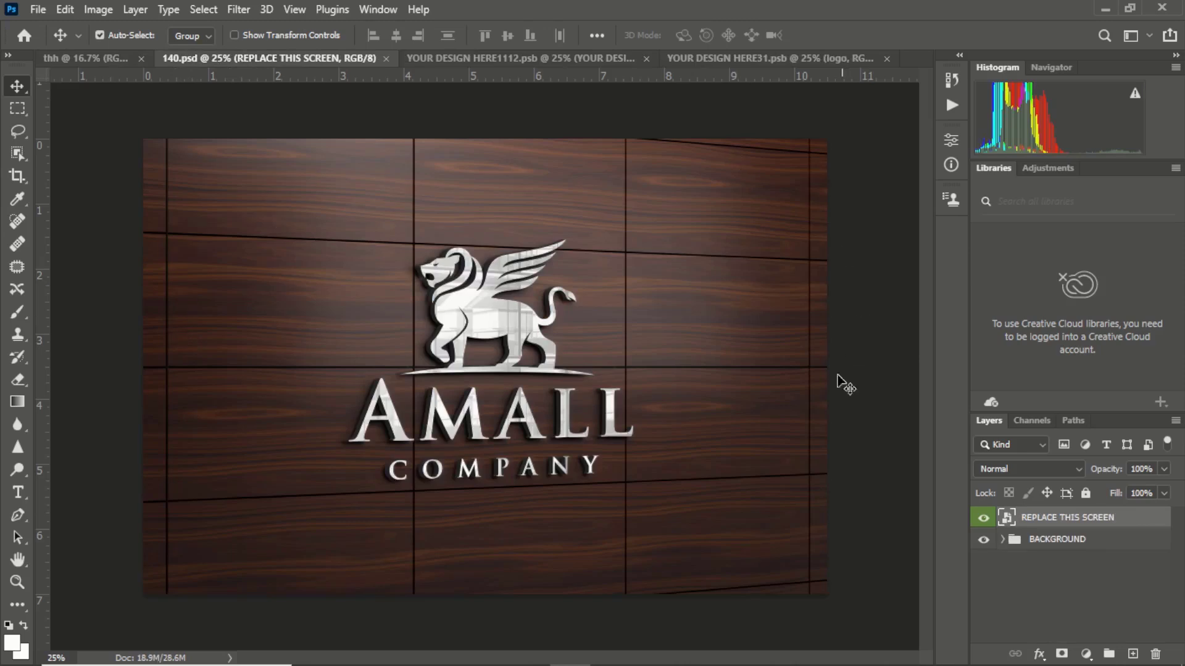
{"action": "left_click", "coordinate": [579, 61]}
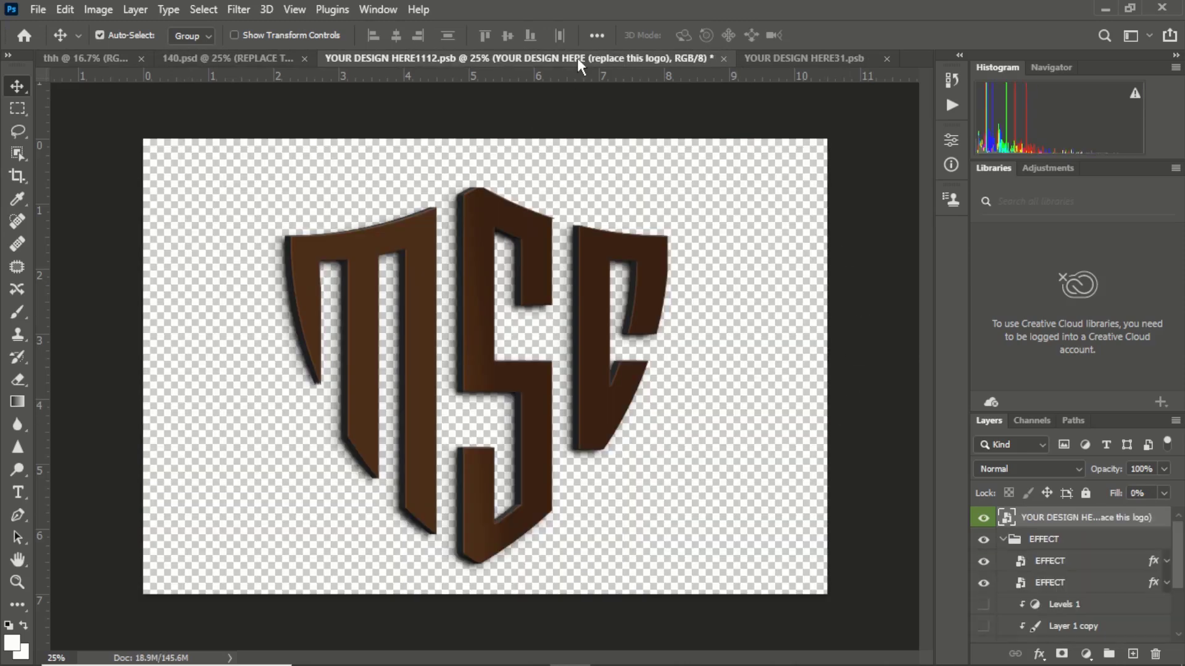
Close YOUR DESIGN HERE1112.psb with its changes saved and bring up the 140.psd mockup.
{"action": "left_click", "coordinate": [723, 58]}
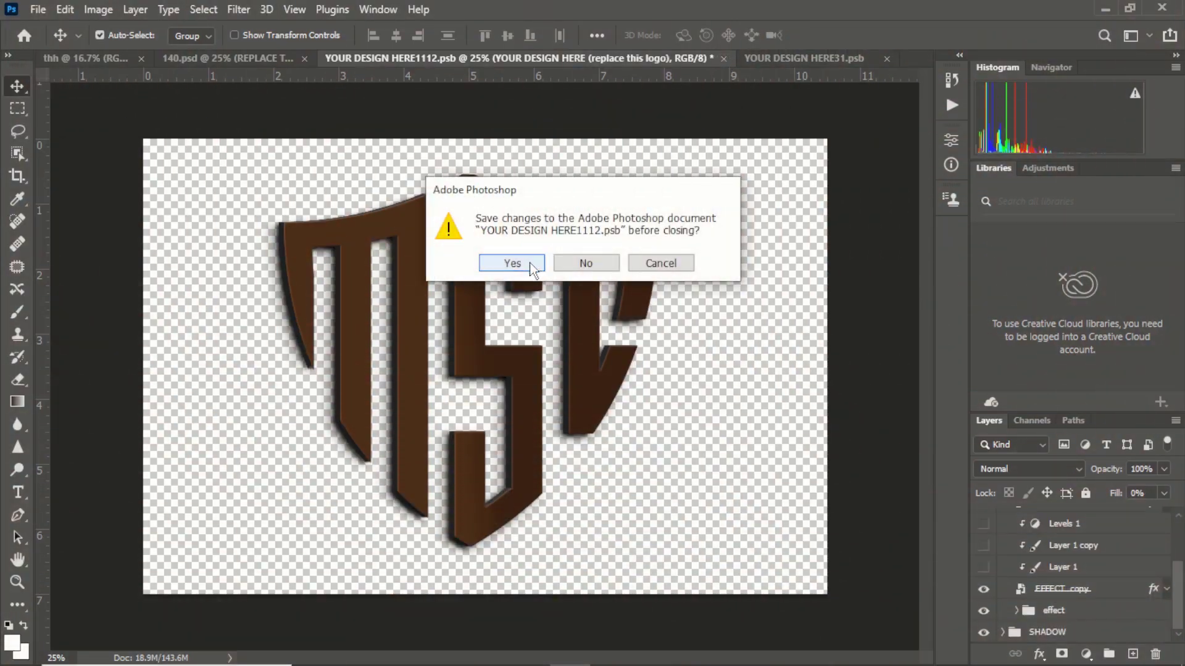
{"action": "left_click", "coordinate": [530, 264]}
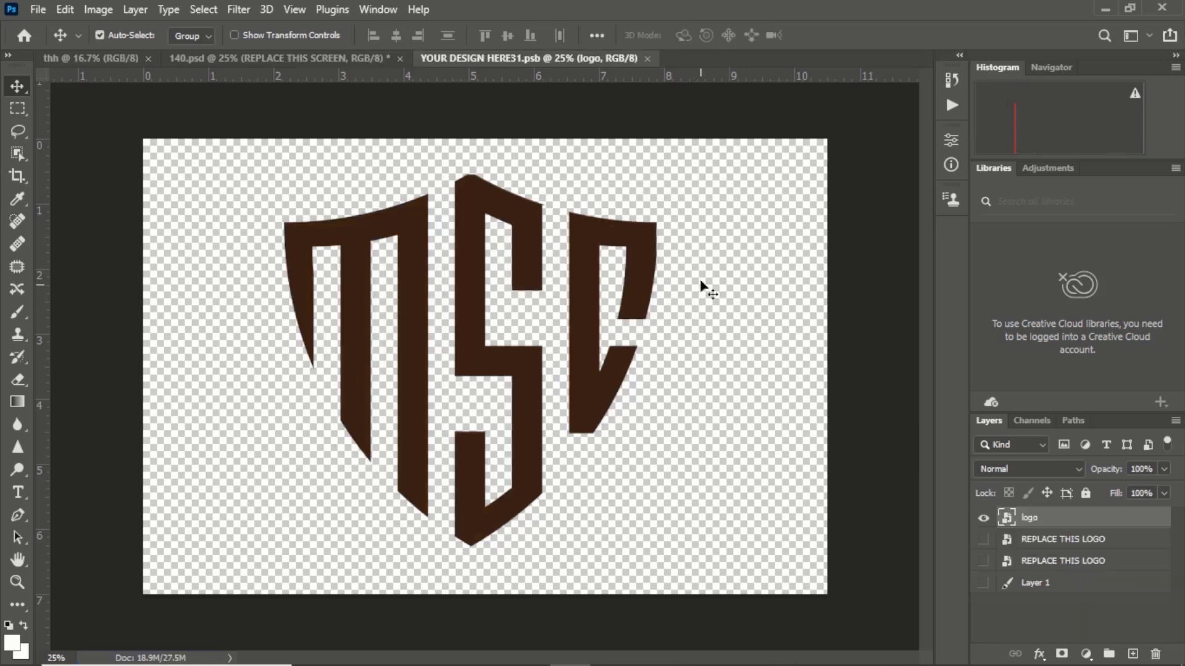
{"action": "left_click", "coordinate": [354, 59]}
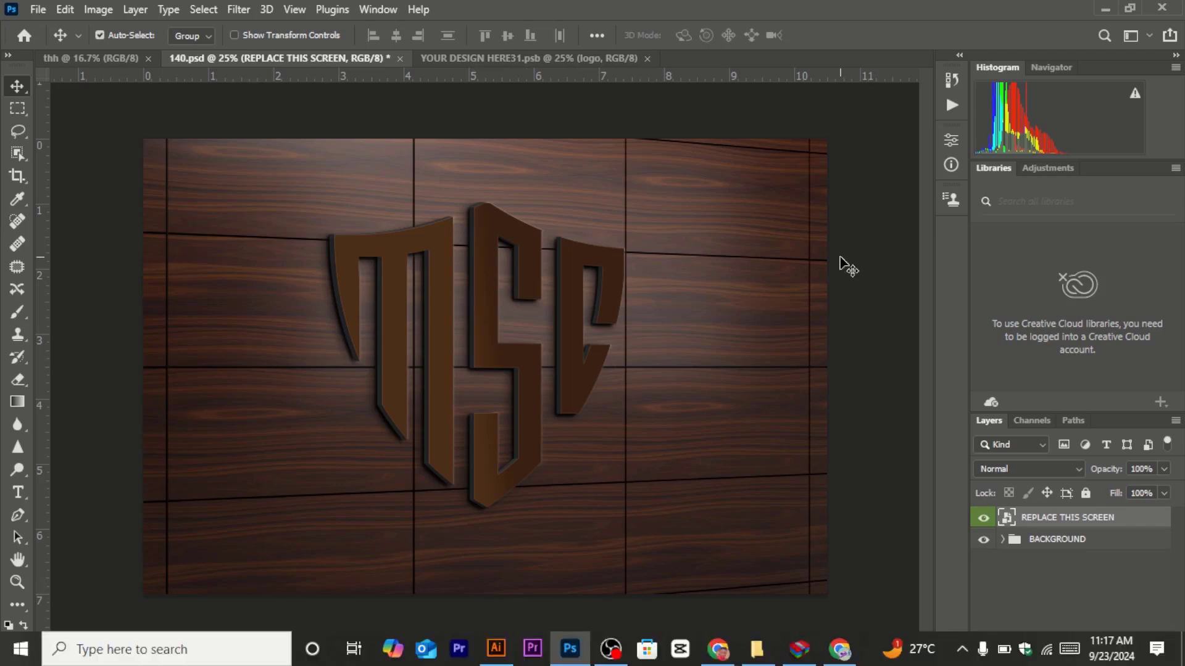
Switch to the new mock up folder in File Explorer and select the I-Love-3D-Logo-Mock-Up.zip archive.
{"action": "mouse_move", "coordinate": [718, 656]}
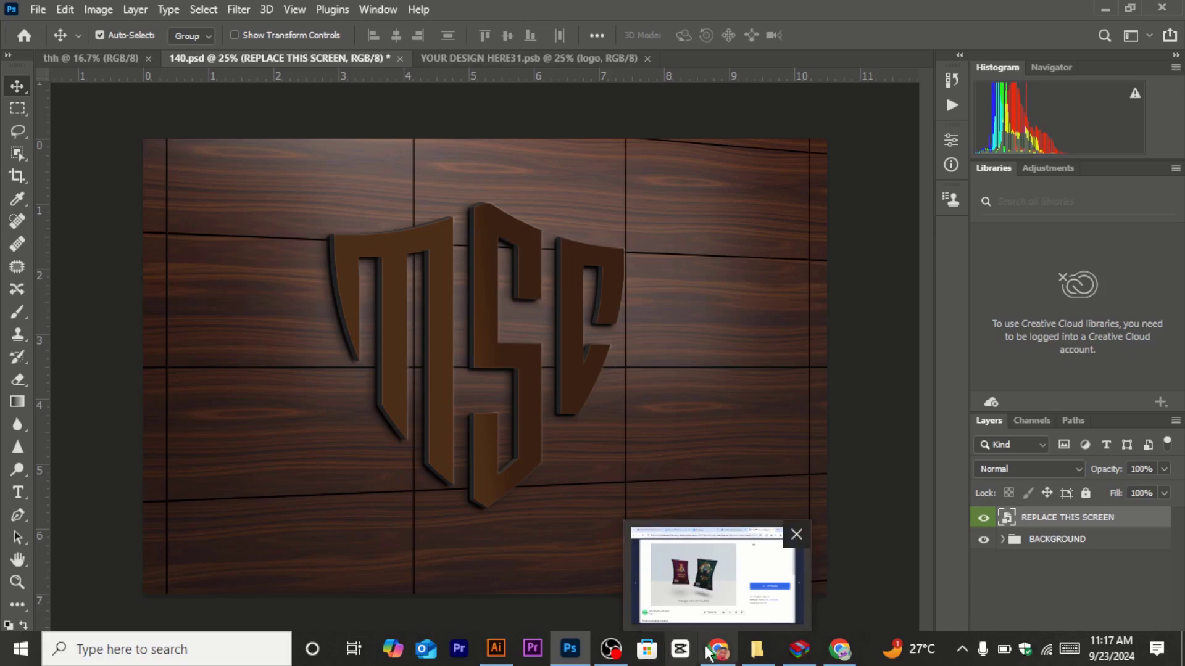
{"action": "left_click", "coordinate": [756, 650]}
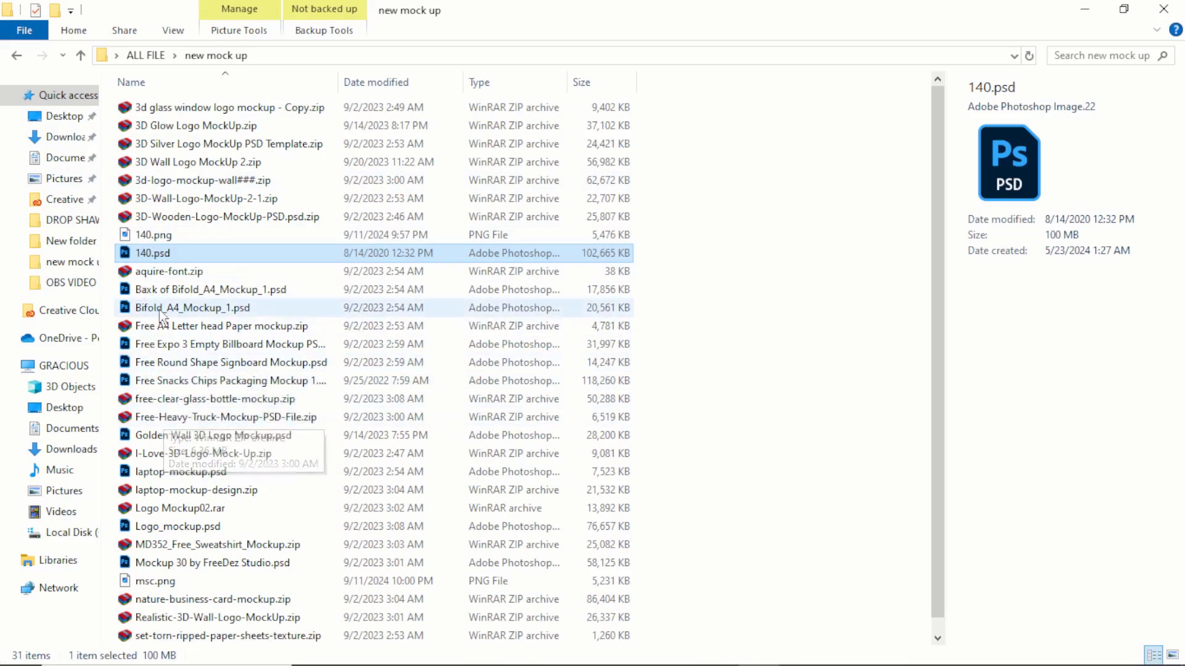
{"action": "left_click", "coordinate": [180, 457]}
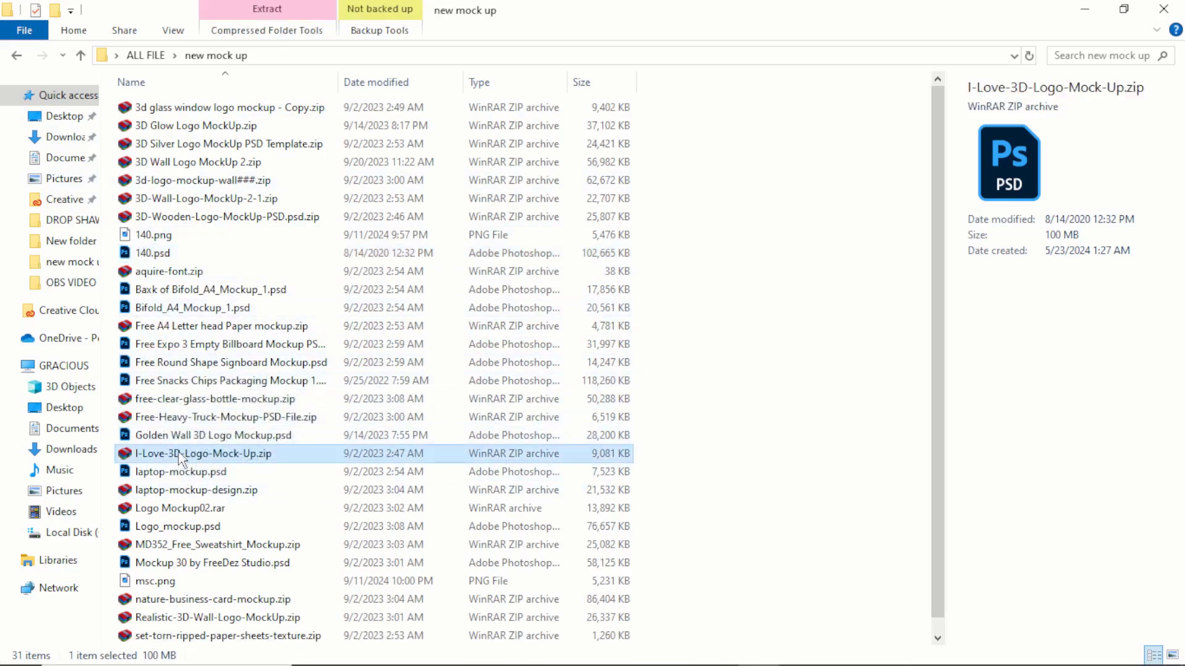
Open I Love 3D logo Mock-Up.psd from the archive and open the contents of its Place your logo here smart object.
{"action": "double_click", "coordinate": [181, 456]}
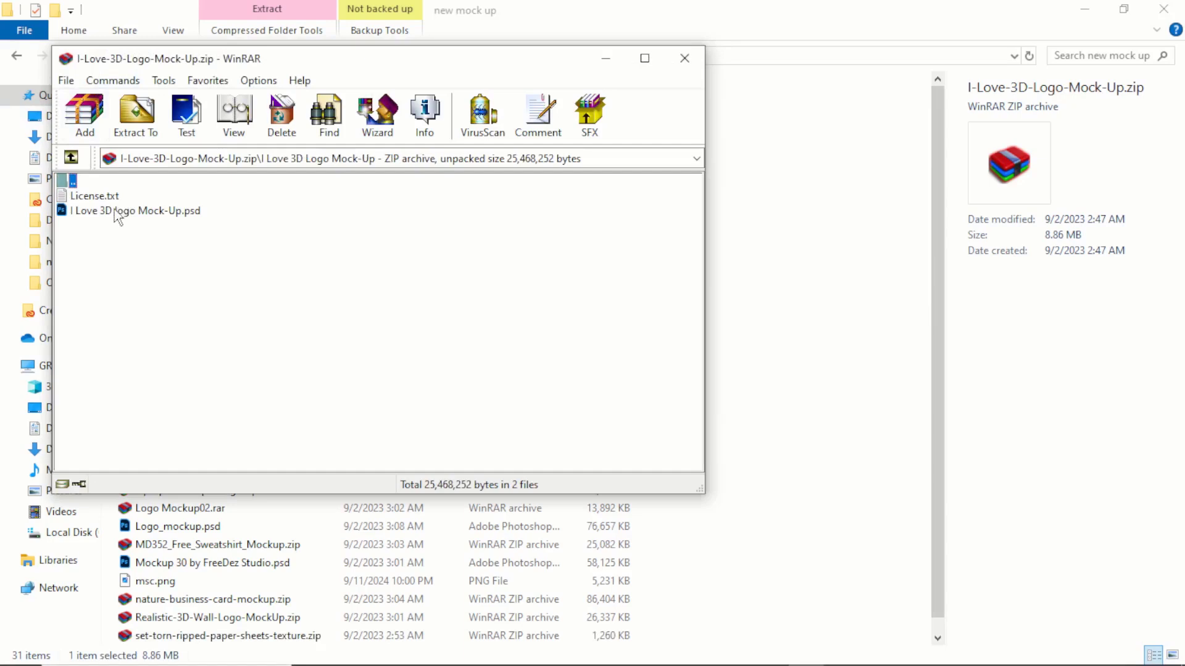
{"action": "double_click", "coordinate": [111, 214]}
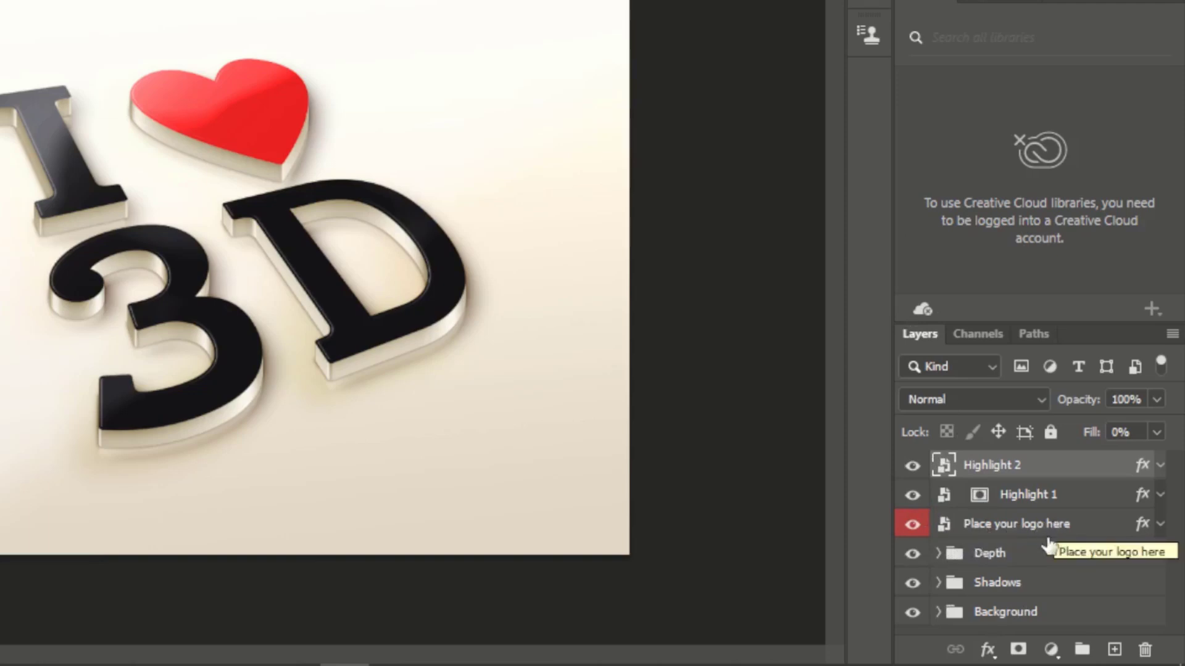
{"action": "double_click", "coordinate": [943, 525]}
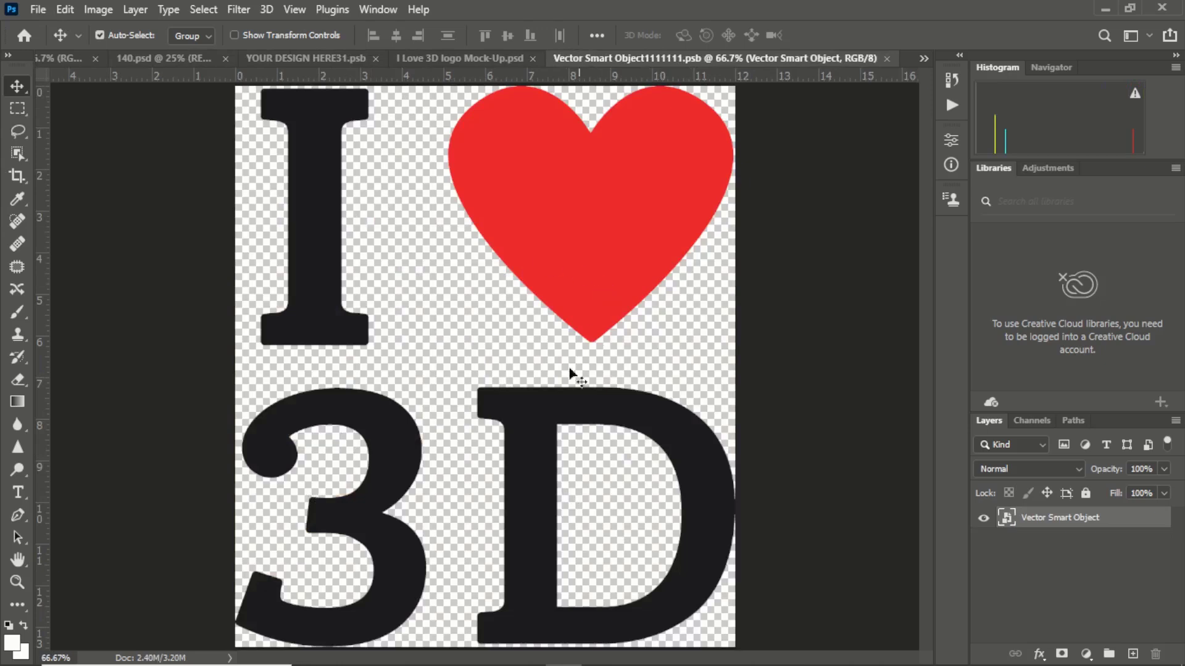
Place logo.png from the Downloads folder as an embedded object in the smart object document.
{"action": "left_click", "coordinate": [34, 10]}
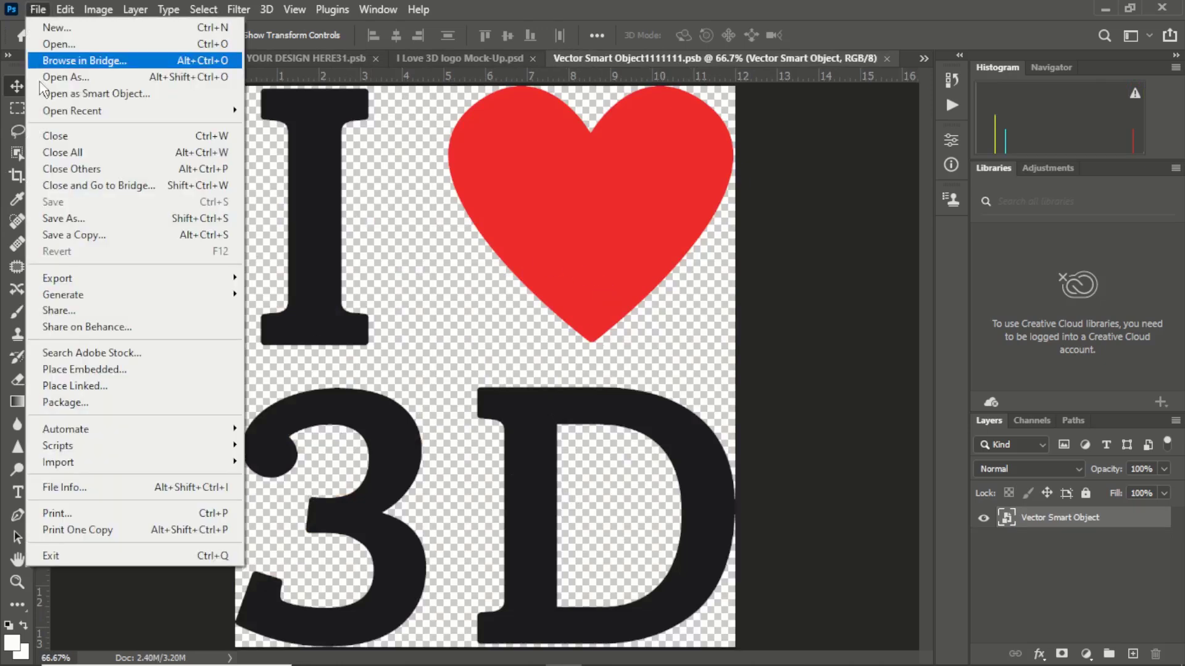
{"action": "left_click", "coordinate": [92, 369]}
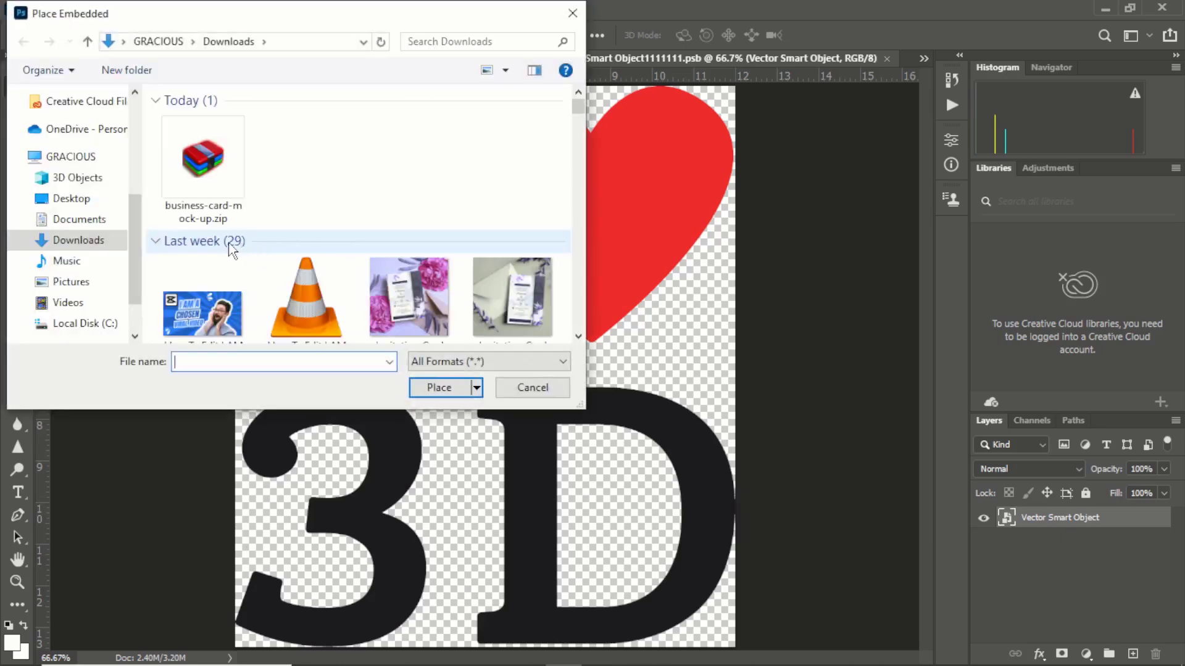
{"action": "scroll", "coordinate": [231, 247], "scroll_direction": "down", "scroll_amount": 5}
{"action": "scroll", "coordinate": [332, 249], "scroll_direction": "down", "scroll_amount": 3}
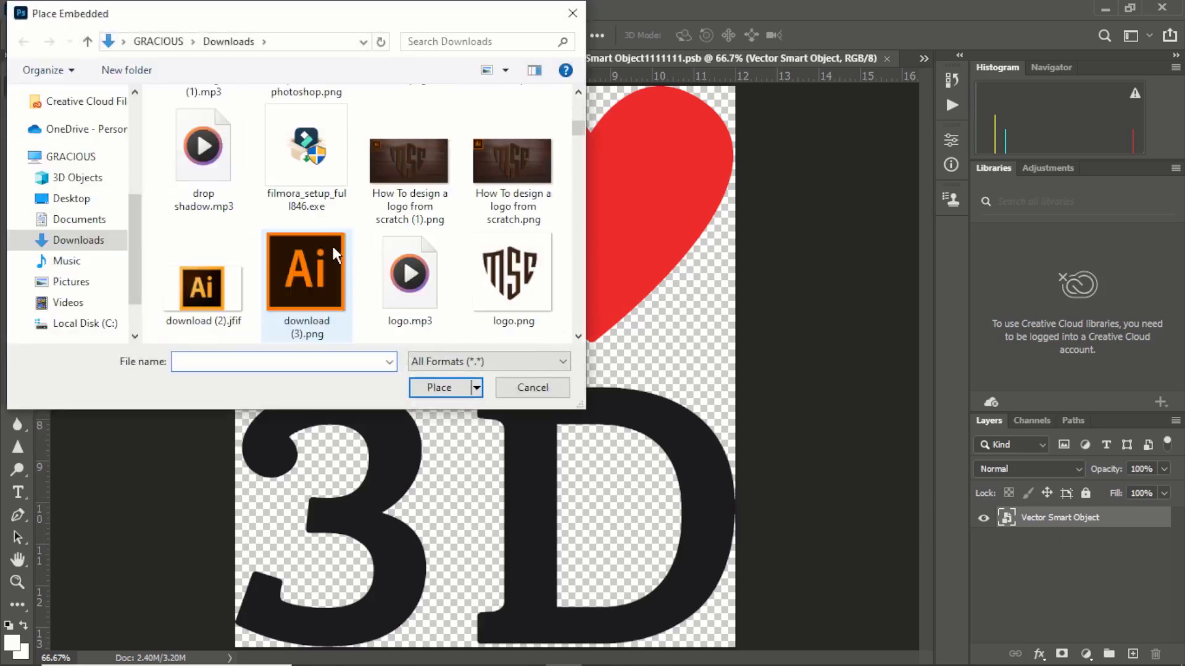
{"action": "left_click", "coordinate": [517, 300]}
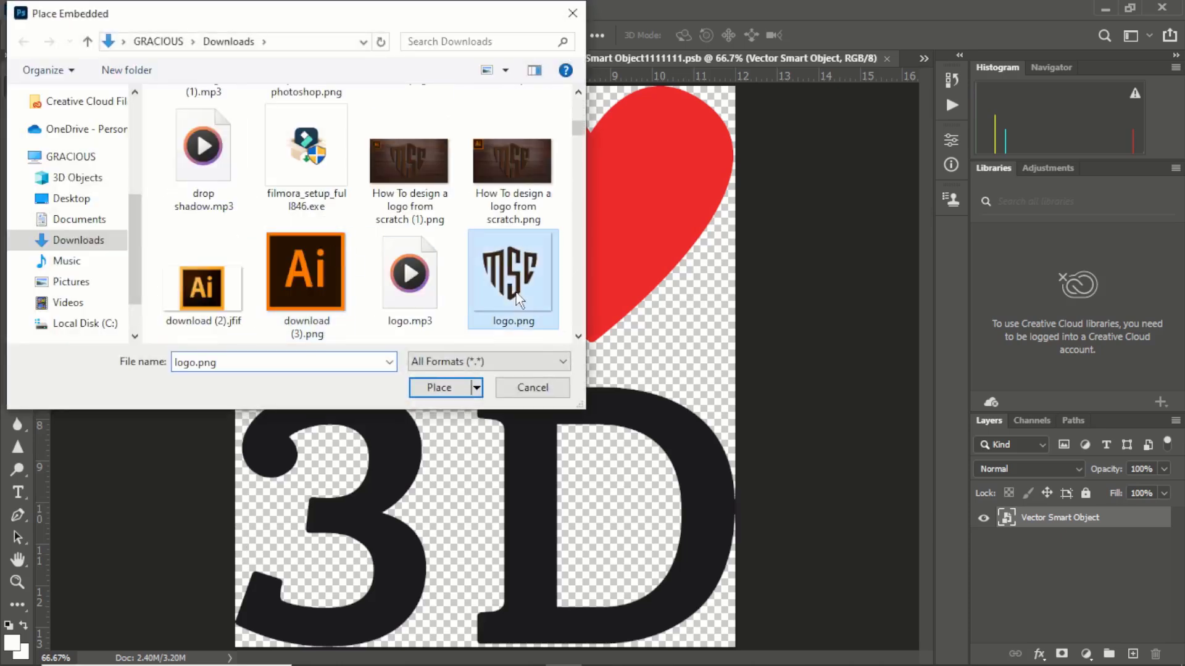
{"action": "left_click", "coordinate": [445, 387]}
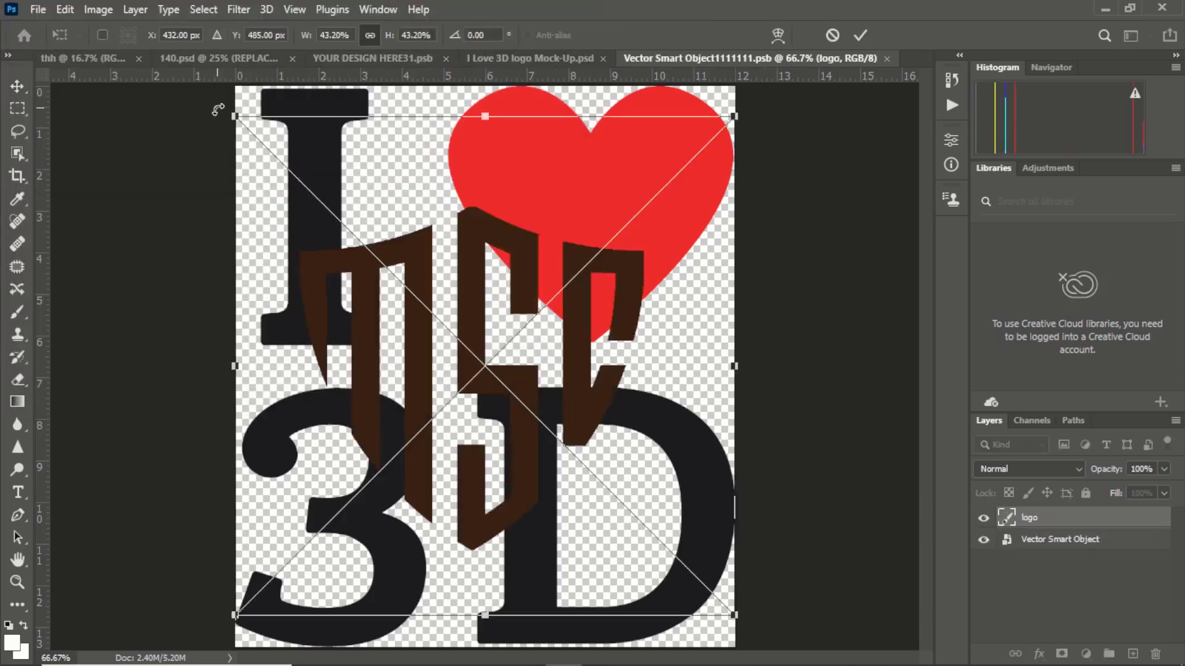
Scale the placed MSC logo up to about 51% so it fills more of the canvas, and commit the transform.
{"action": "left_click_drag", "start_coordinate": [239, 118], "coordinate": [204, 86]}
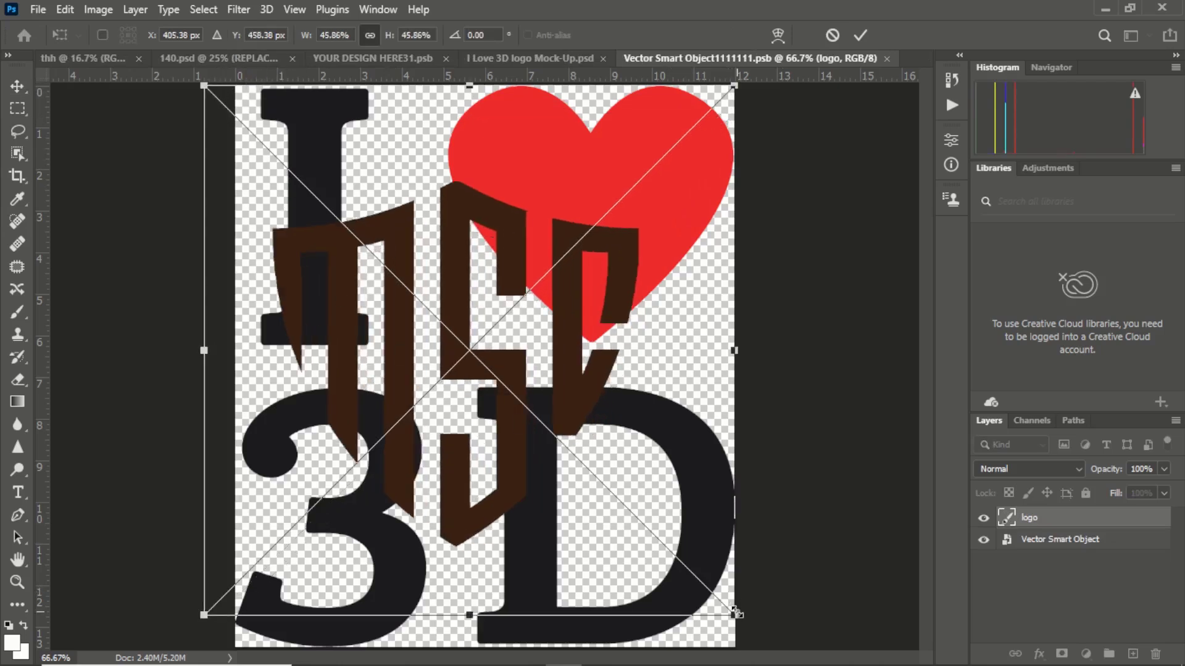
{"action": "left_click_drag", "start_coordinate": [737, 615], "coordinate": [796, 663]}
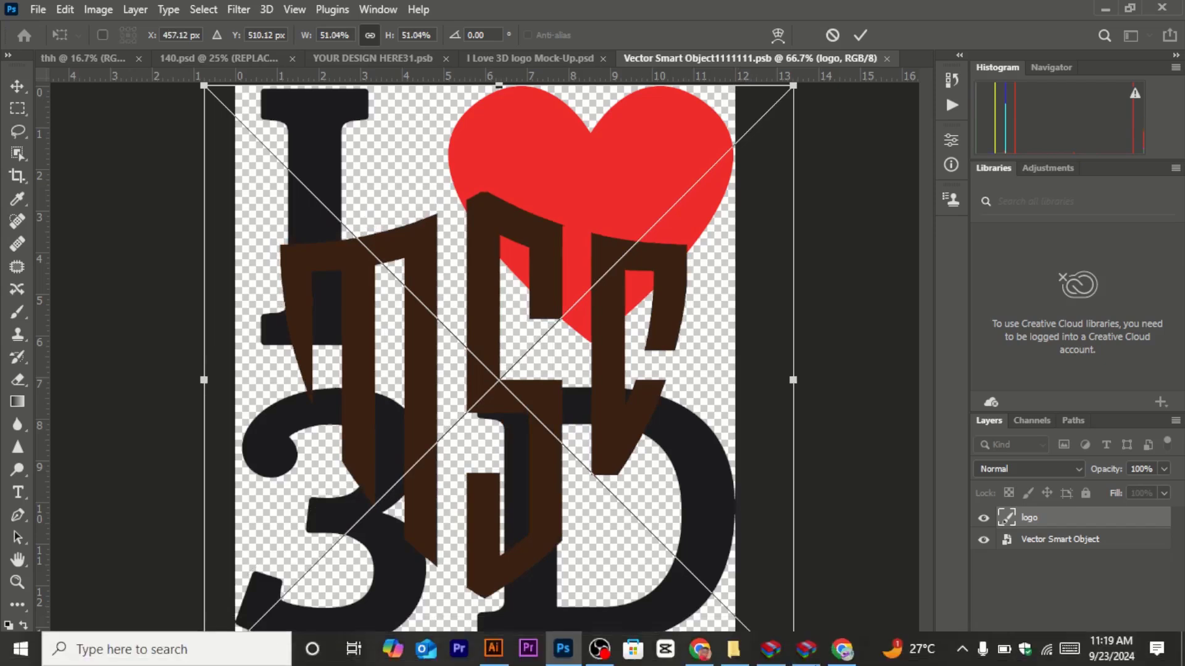
{"action": "mouse_move", "coordinate": [806, 648]}
{"action": "key", "text": "Return"}
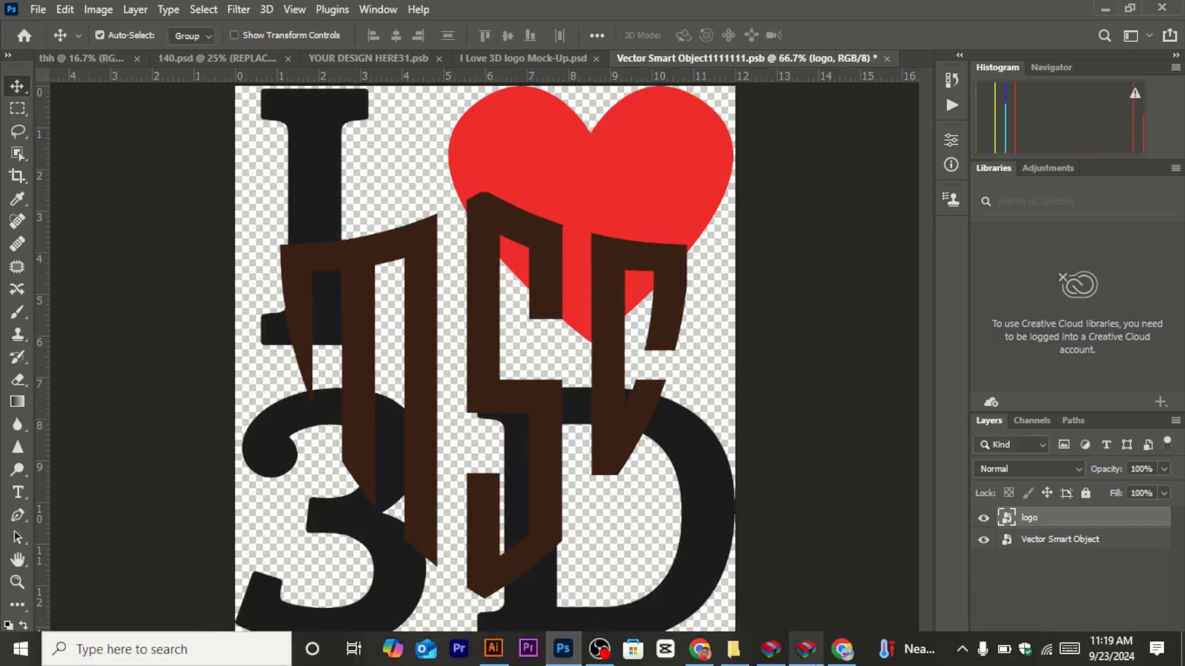
Hide the original Vector Smart Object layer, save the smart object, and return to the I Love 3D logo Mock-Up.psd document.
{"action": "left_click", "coordinate": [984, 541]}
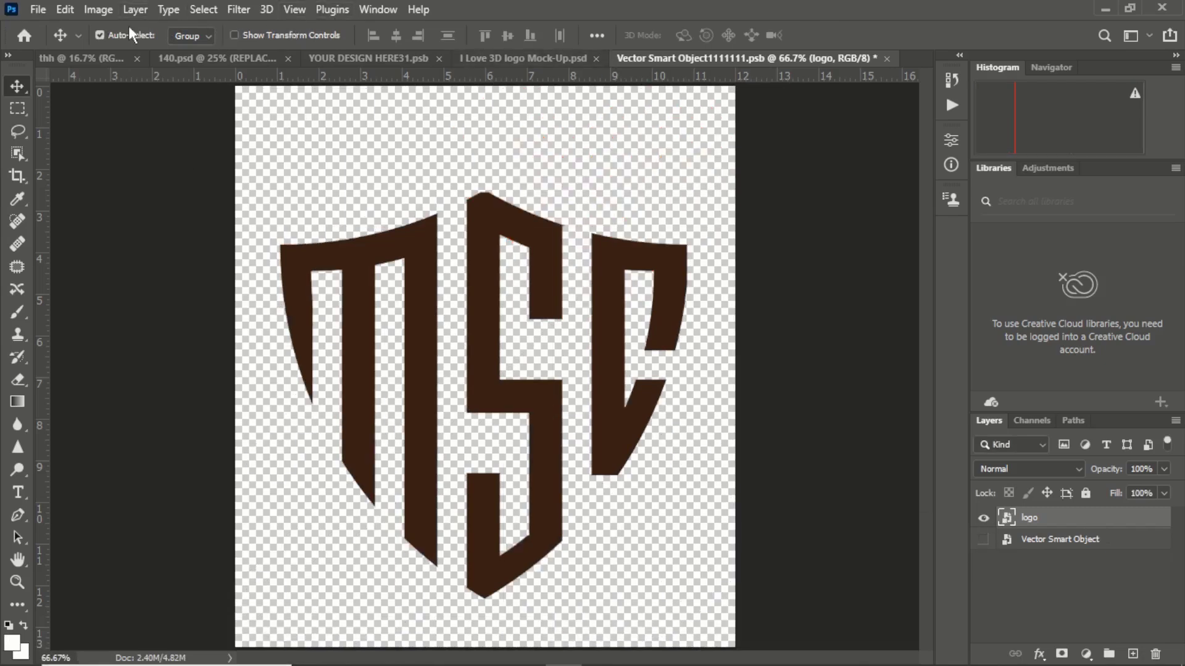
{"action": "left_click", "coordinate": [42, 8]}
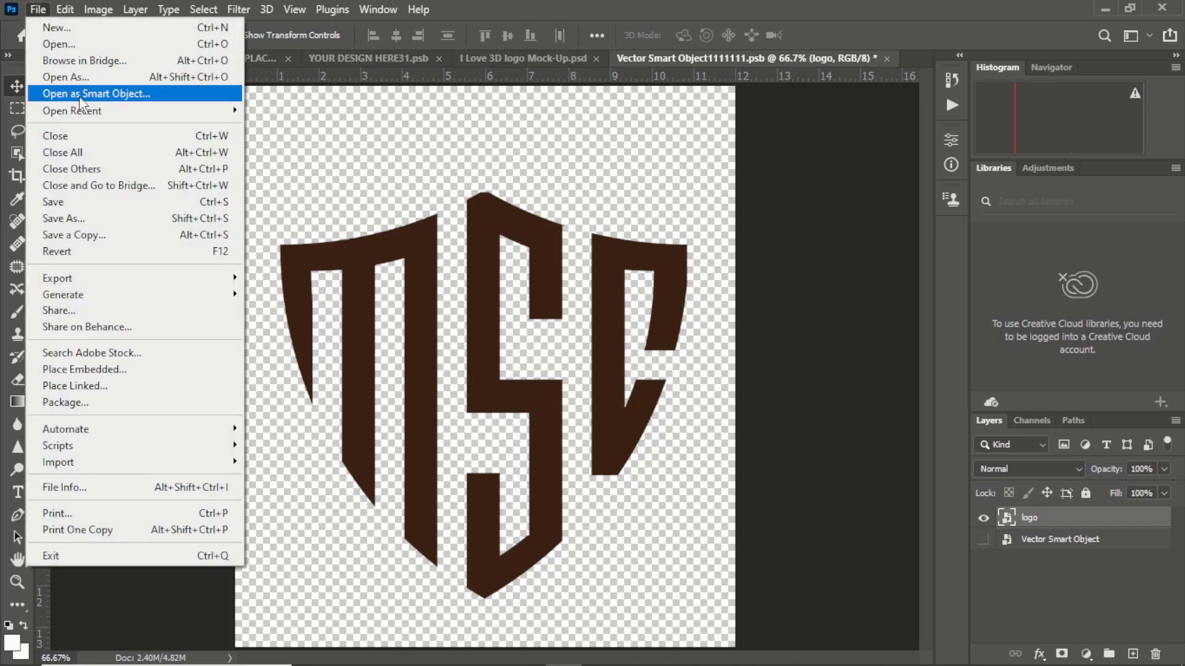
{"action": "left_click", "coordinate": [89, 206]}
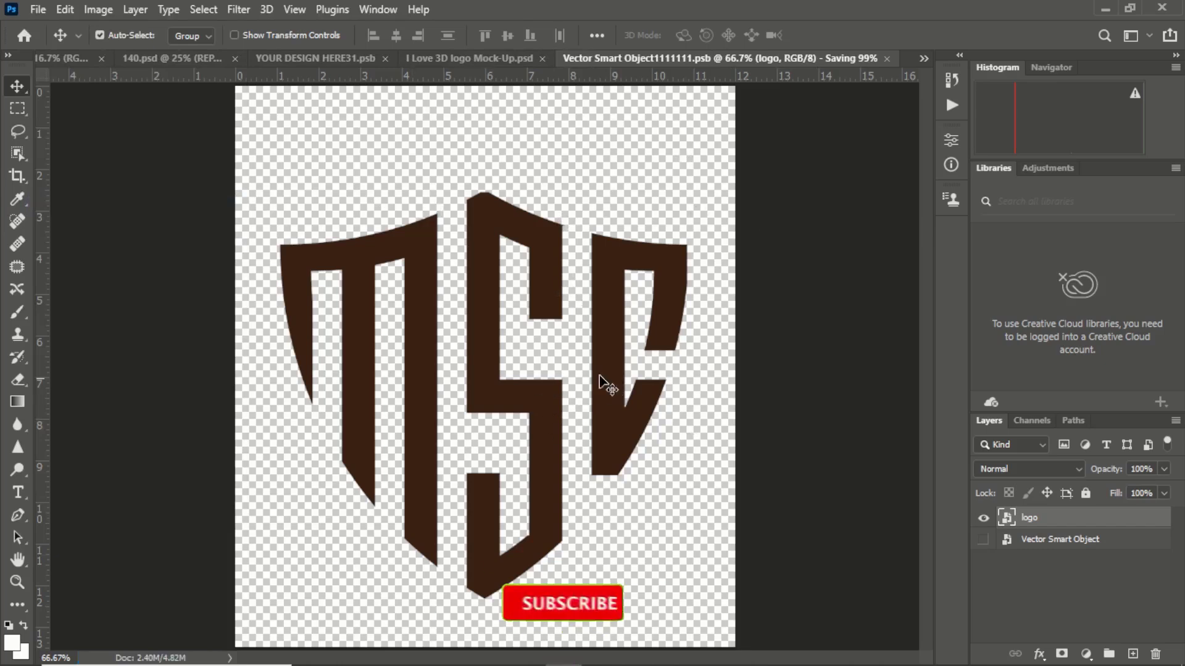
{"action": "left_click", "coordinate": [530, 55]}
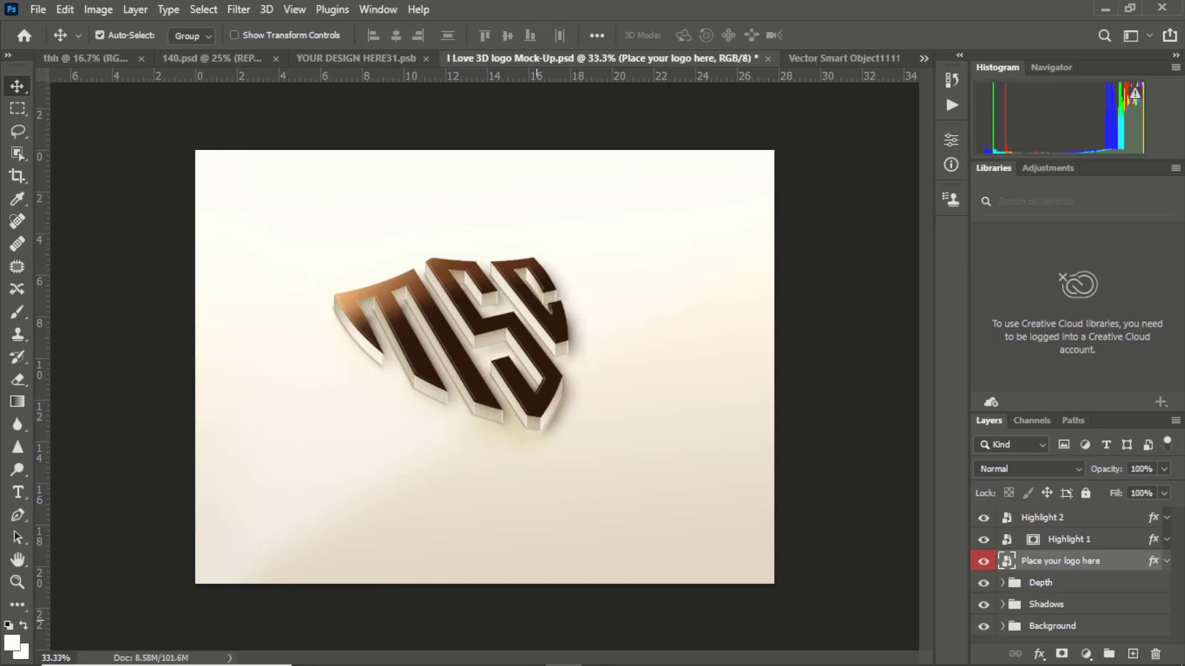
Switch to the new mock up folder in File Explorer and open the Free Snacks Chips Packaging Mockup 1 PSD.
{"action": "mouse_move", "coordinate": [742, 665]}
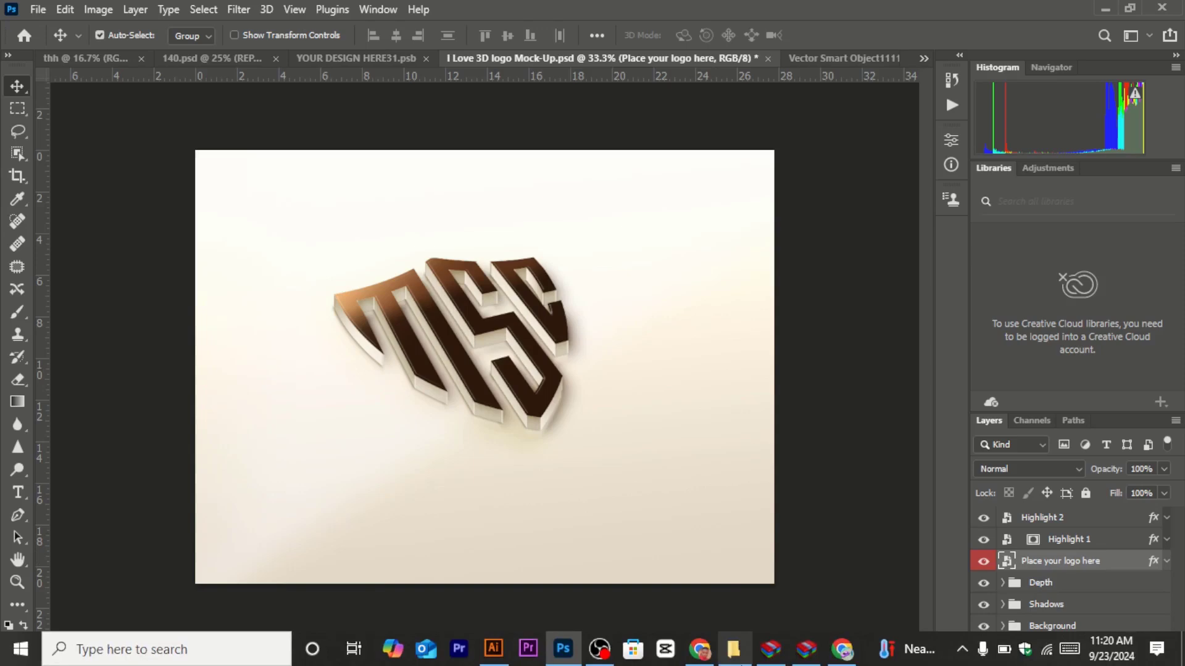
{"action": "left_click", "coordinate": [797, 661]}
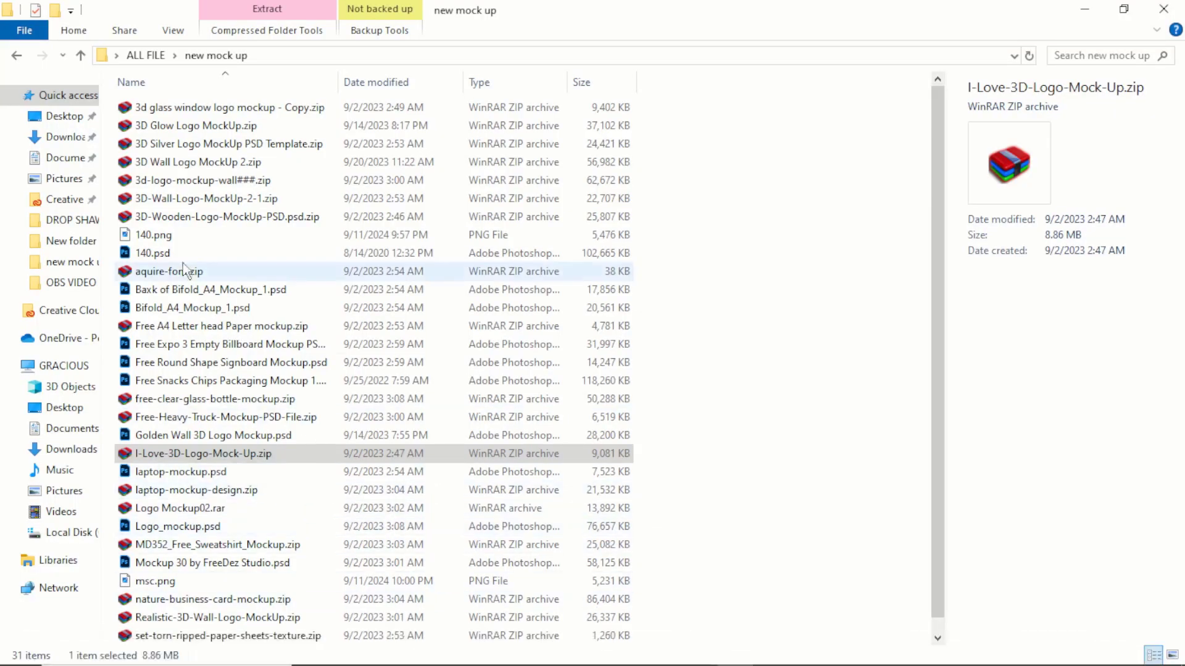
{"action": "left_click", "coordinate": [201, 382]}
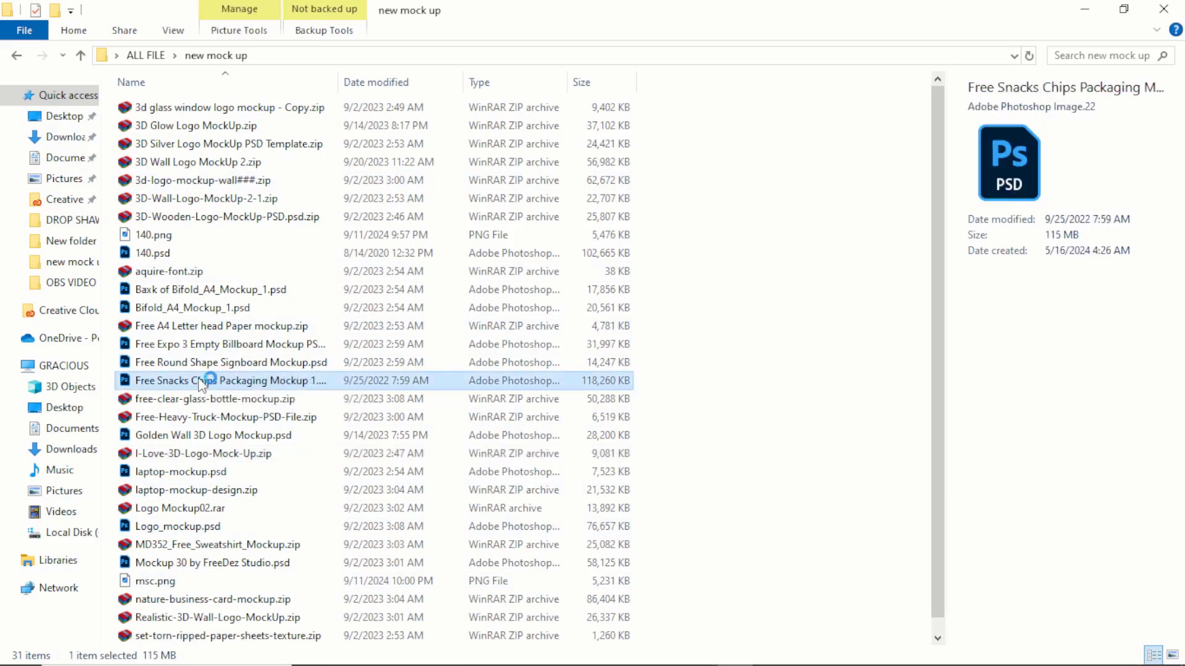
{"action": "double_click", "coordinate": [198, 378]}
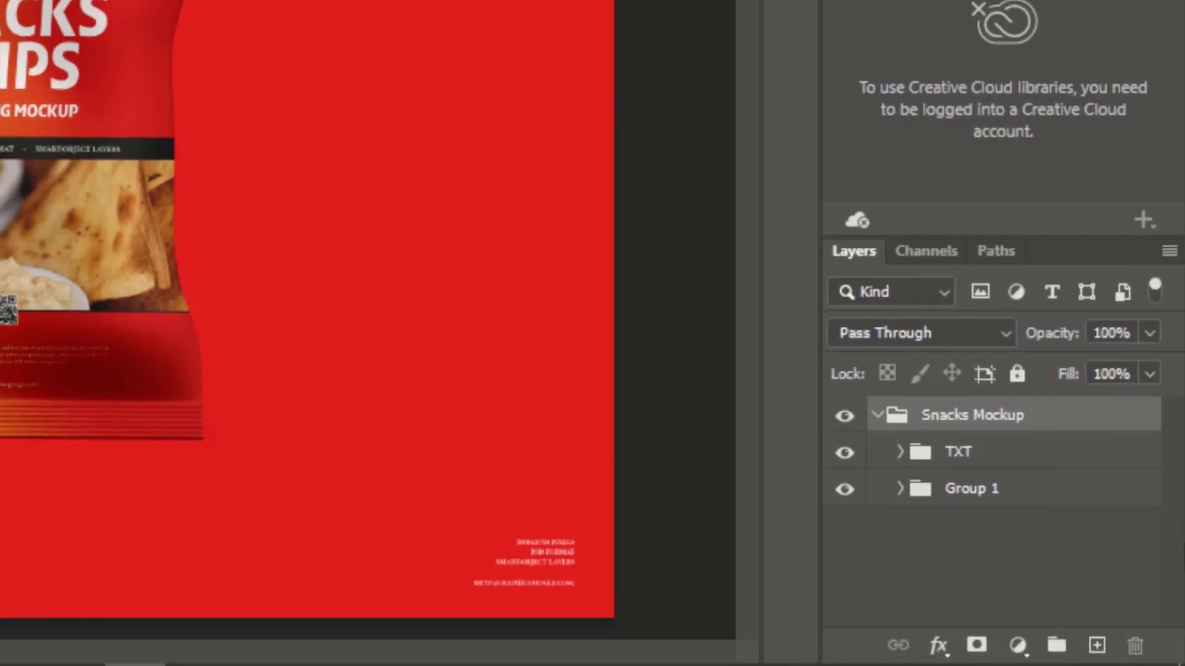
Expand the TXT and Group 1 groups and open the contents of the Place Your Artwork smart object.
{"action": "left_click", "coordinate": [876, 416]}
{"action": "left_click", "coordinate": [876, 415]}
{"action": "left_click", "coordinate": [898, 462]}
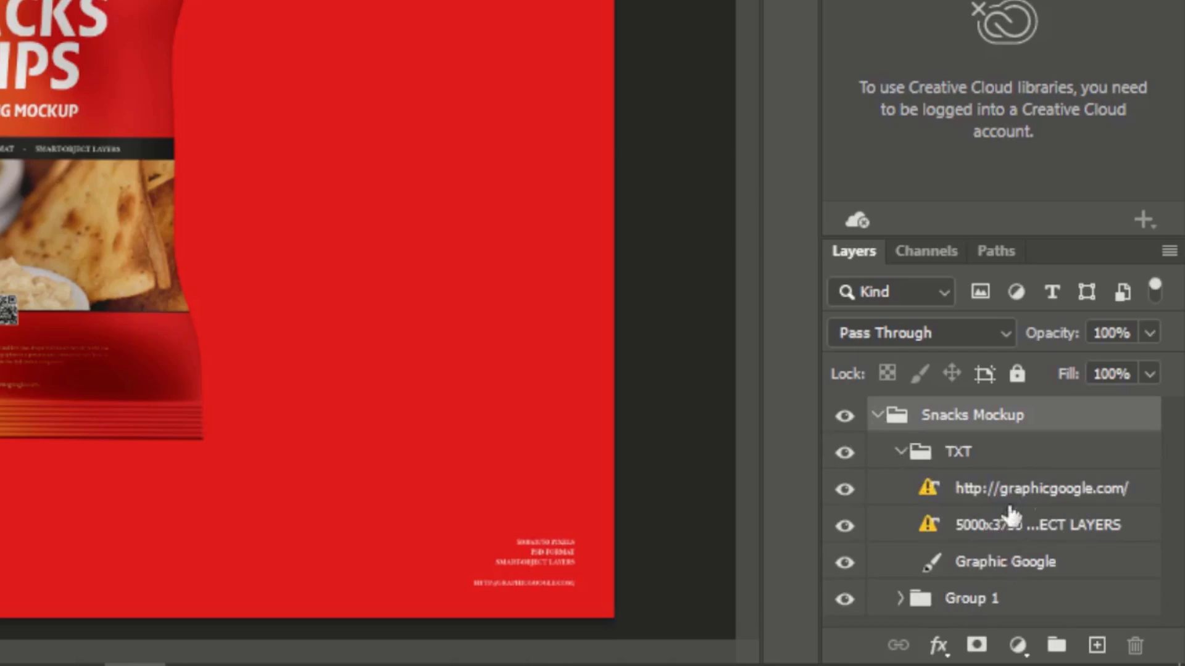
{"action": "left_click", "coordinate": [900, 600]}
{"action": "scroll", "coordinate": [981, 602], "scroll_direction": "down", "scroll_amount": 3}
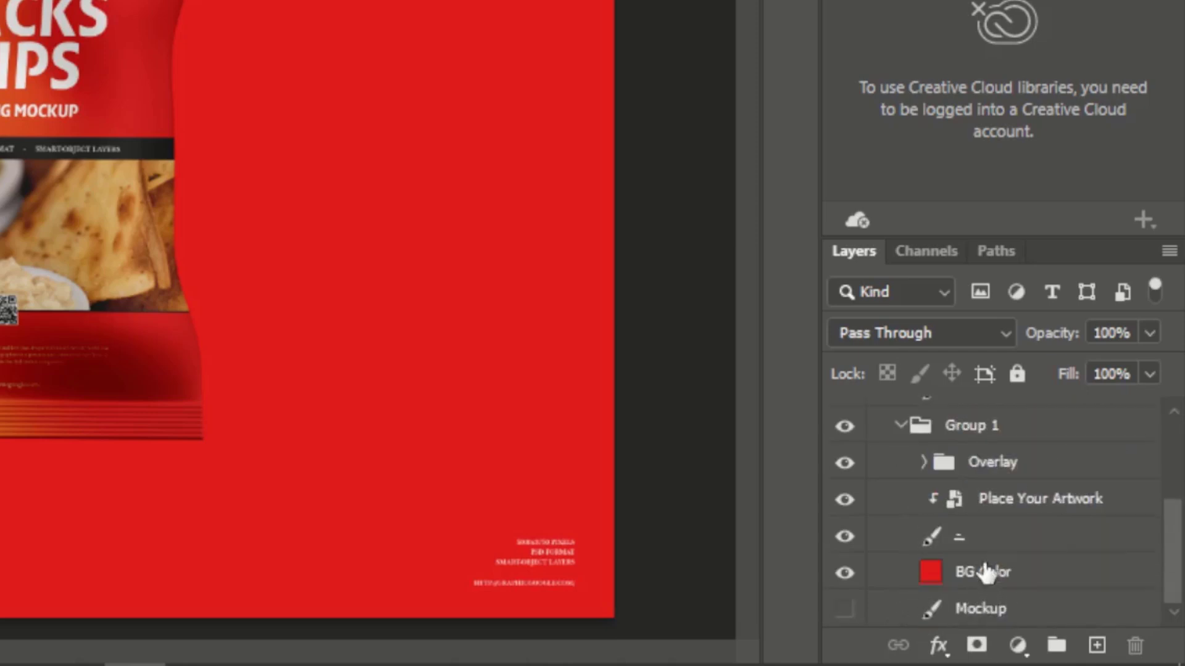
{"action": "double_click", "coordinate": [955, 501]}
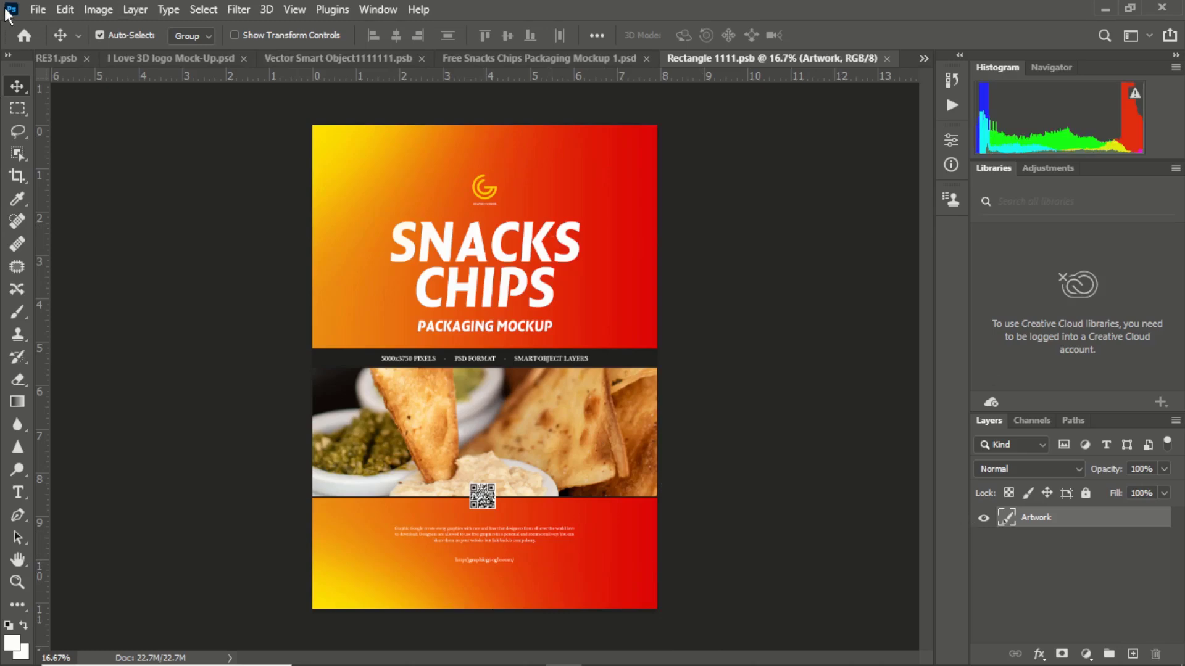
Place Naming-Ceremony.jpg from the Desktop as an embedded object in Rectangle 1111.psb.
{"action": "left_click", "coordinate": [37, 10]}
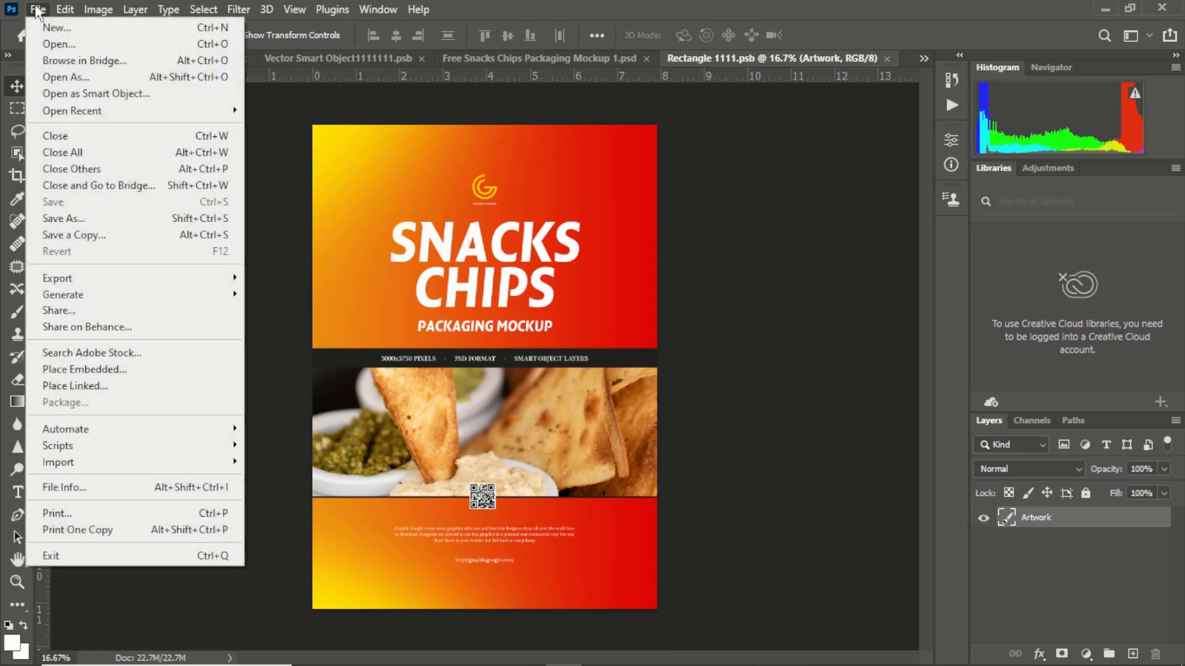
{"action": "left_click", "coordinate": [99, 370]}
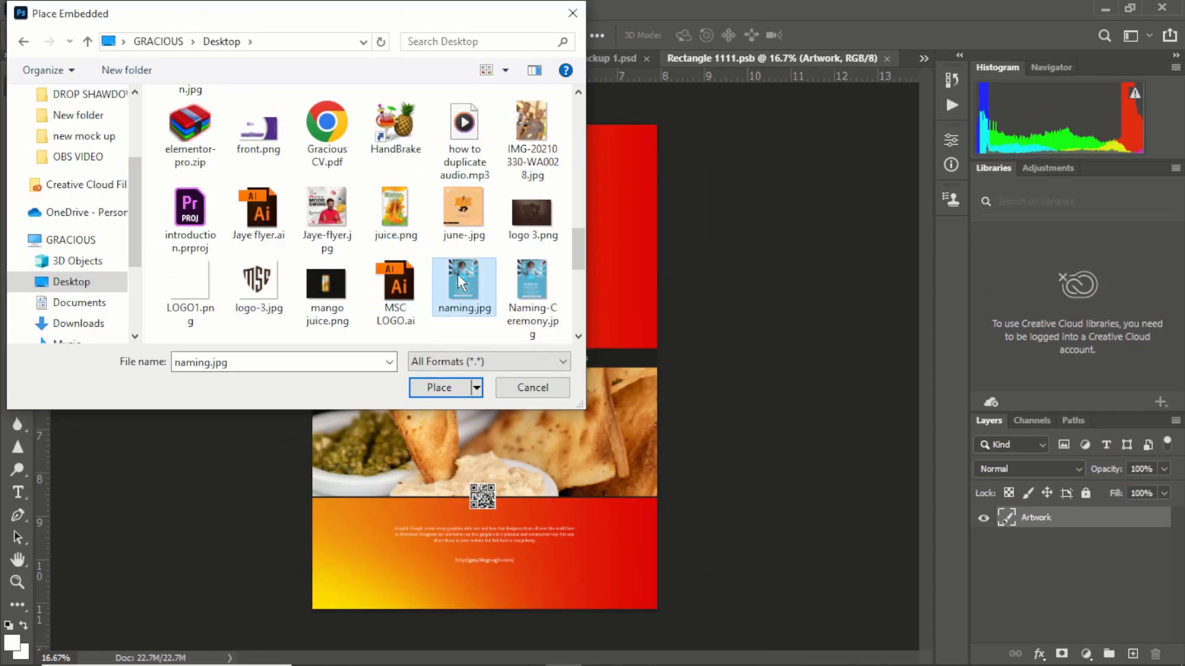
{"action": "left_click", "coordinate": [530, 300]}
{"action": "left_click", "coordinate": [454, 390]}
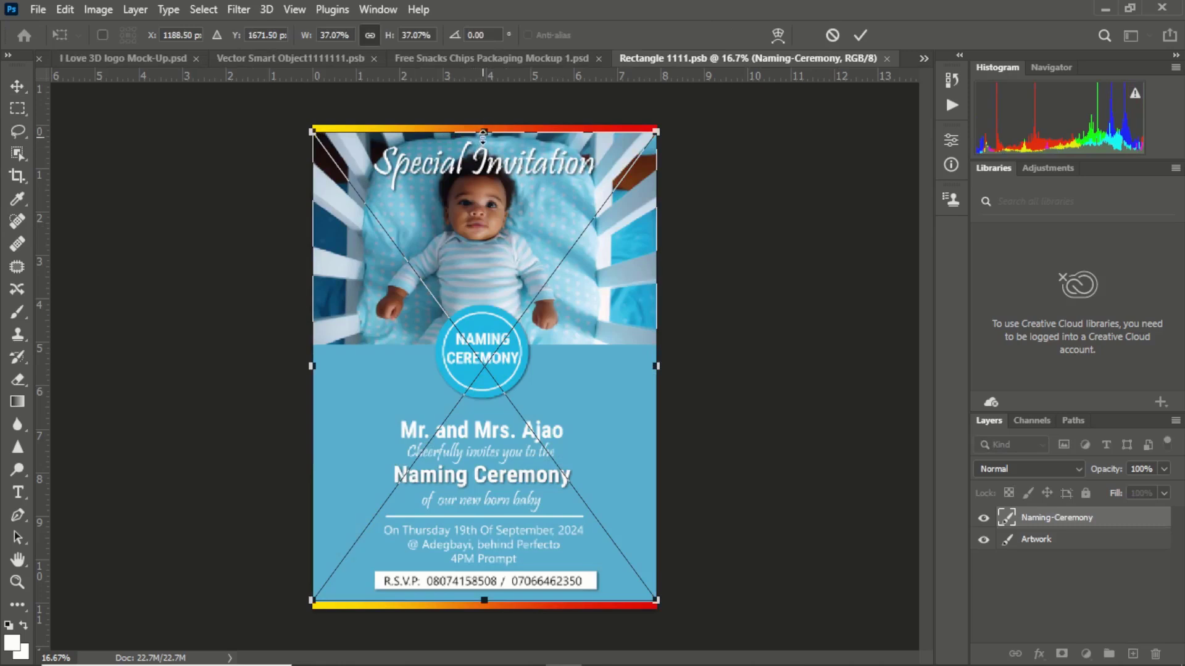
Scale the Naming-Ceremony flyer to about 38% so it covers the full height of the canvas, and commit the transform.
{"action": "left_click_drag", "start_coordinate": [484, 132], "coordinate": [484, 124]}
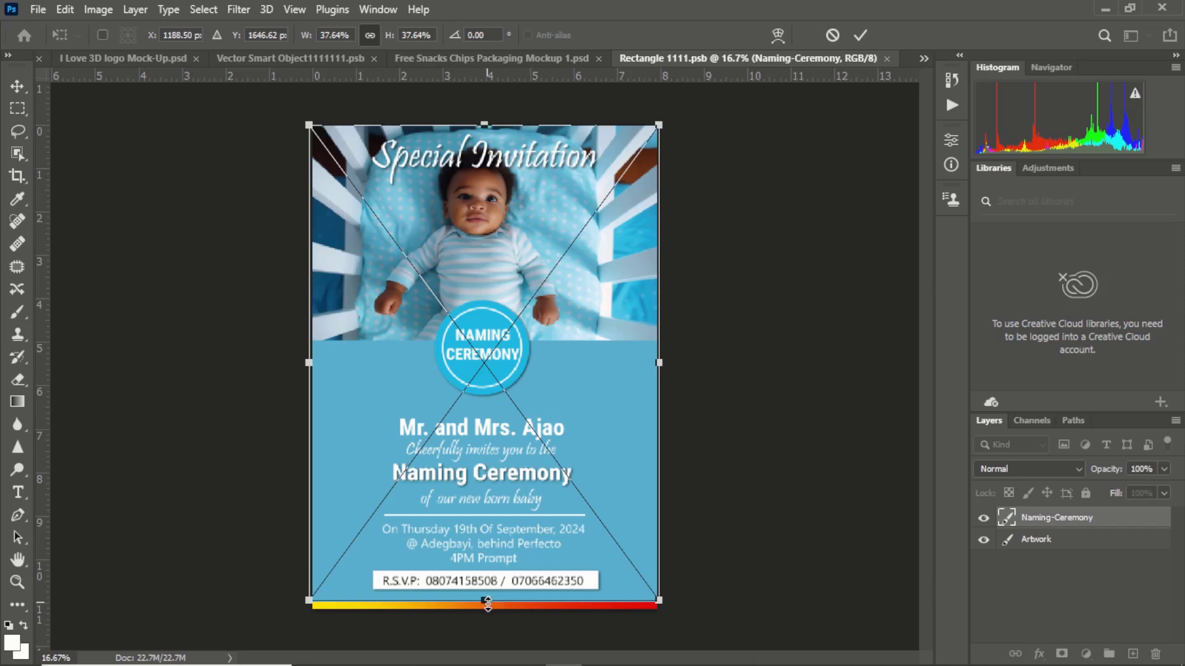
{"action": "left_click_drag", "start_coordinate": [487, 604], "coordinate": [485, 608]}
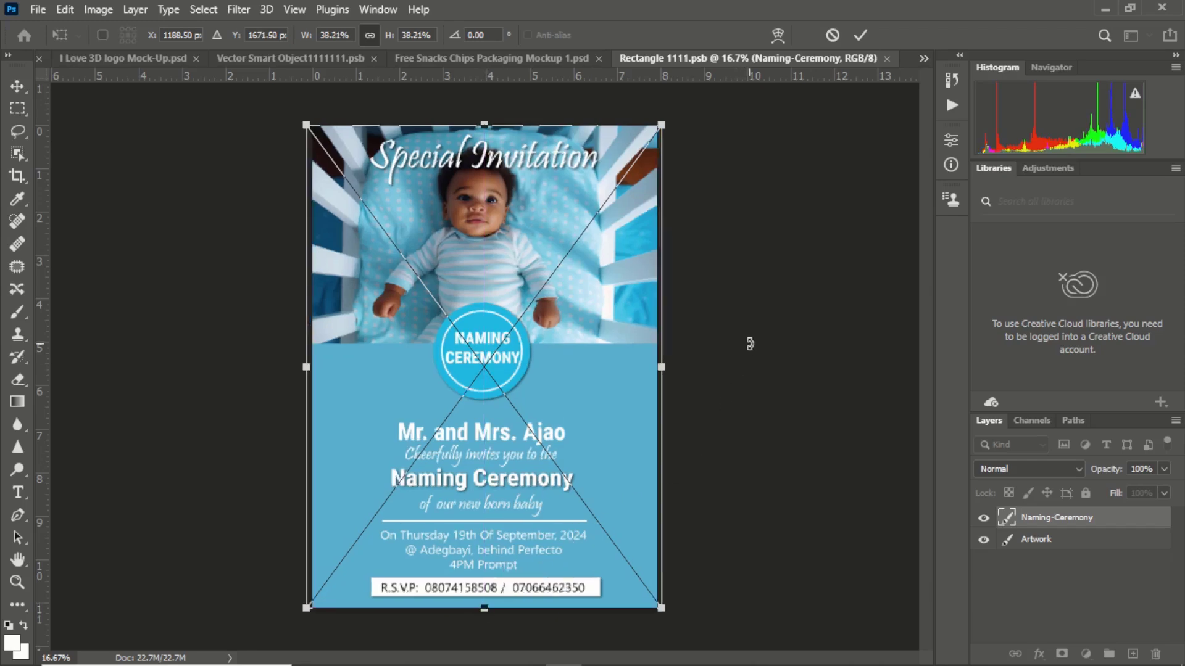
{"action": "key", "text": "Return"}
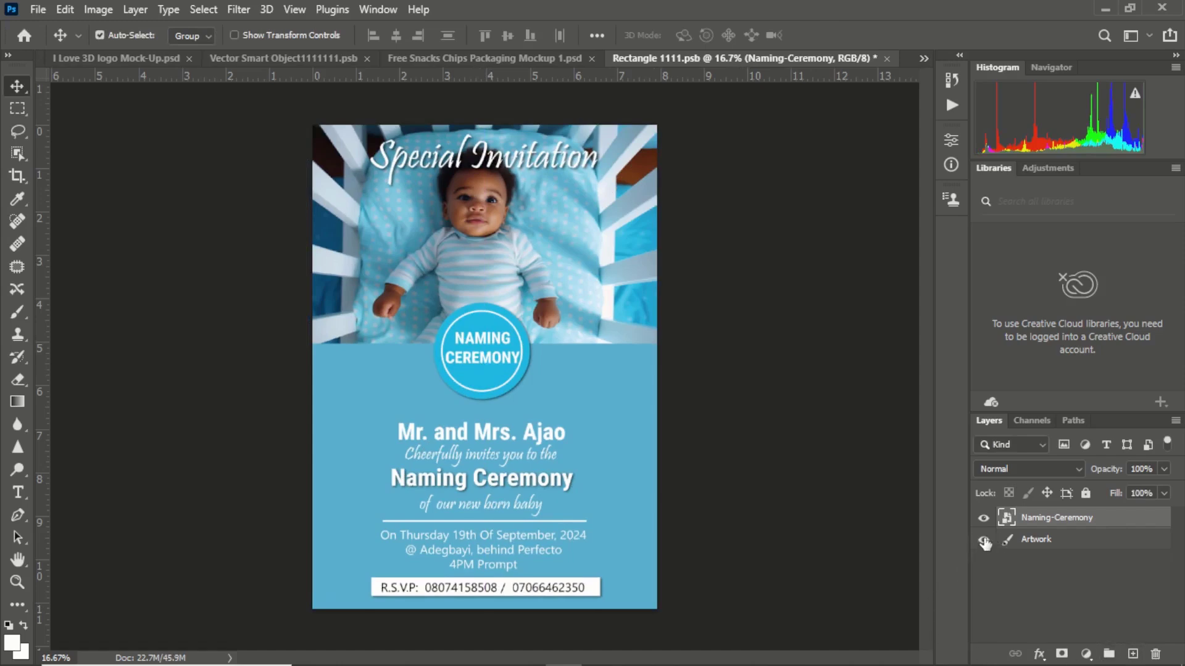
Hide the original Artwork layer, save Rectangle 1111.psb, and return to the snacks packaging mockup.
{"action": "left_click", "coordinate": [983, 540]}
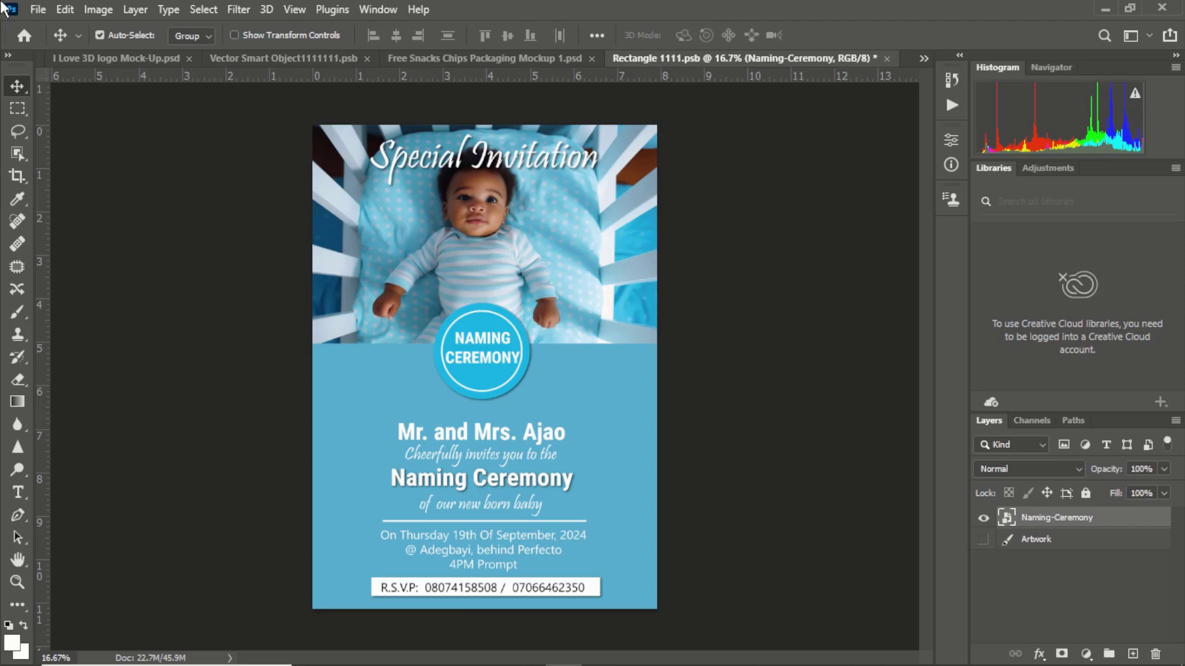
{"action": "left_click", "coordinate": [45, 8]}
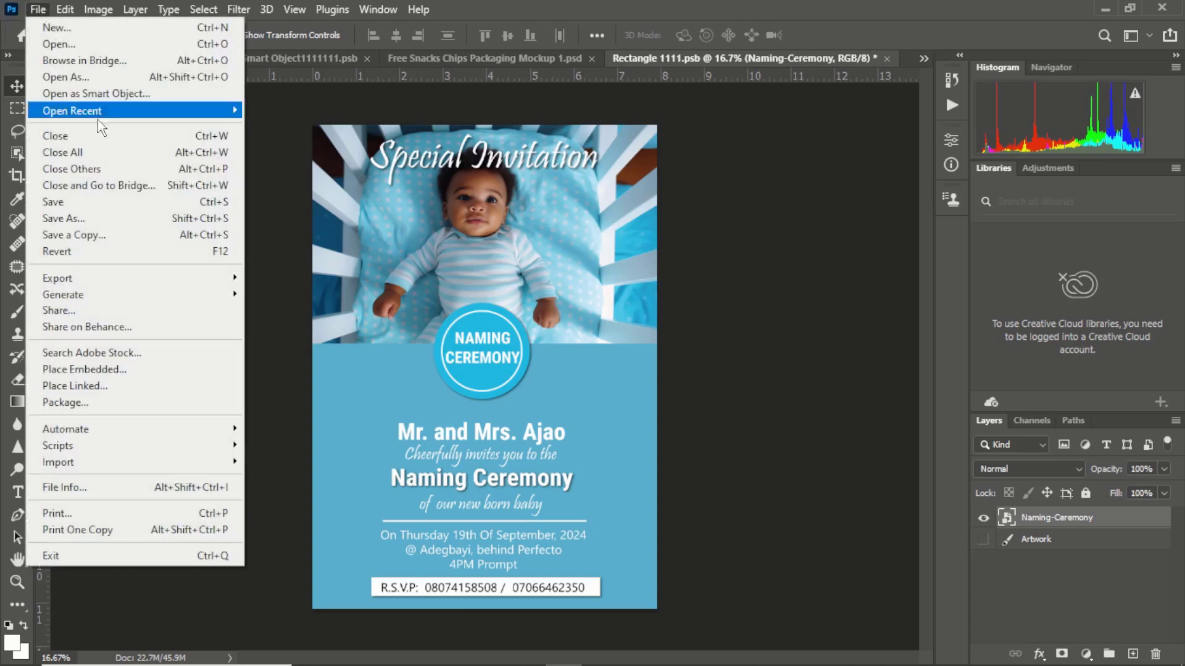
{"action": "left_click", "coordinate": [97, 205]}
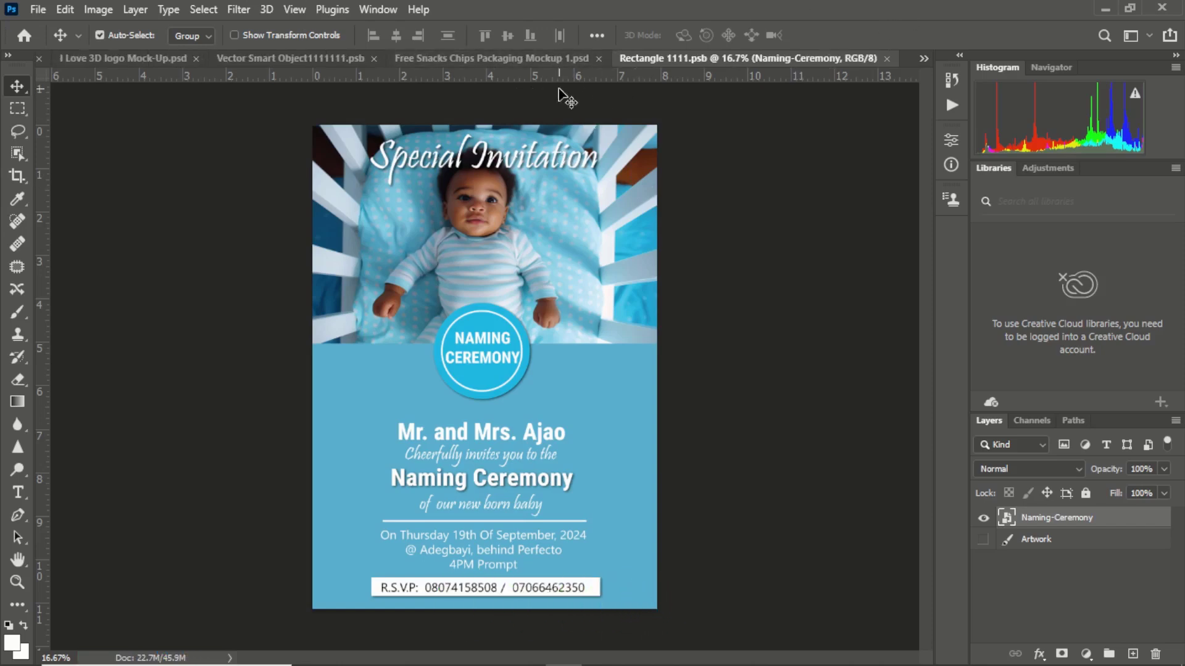
{"action": "left_click", "coordinate": [549, 61]}
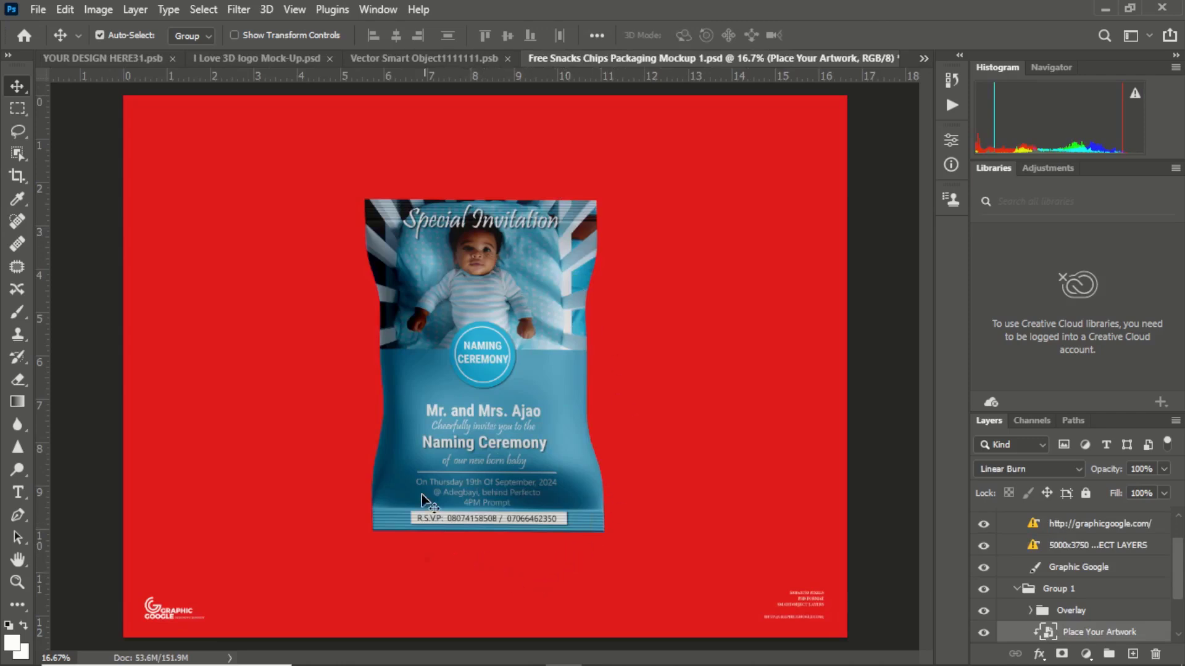
Hide the website text, the 5000x3750 text and the Graphic Google logo layers in the snacks packaging mockup.
{"action": "mouse_move", "coordinate": [680, 661]}
{"action": "left_click", "coordinate": [984, 546]}
{"action": "left_click", "coordinate": [984, 526]}
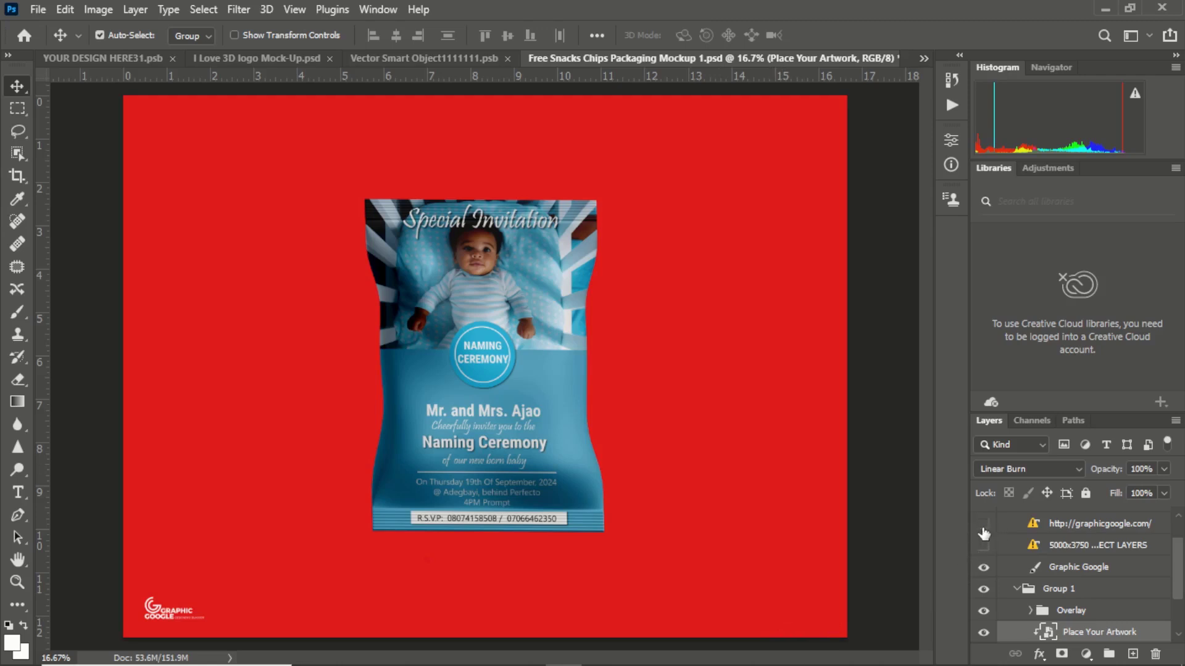
{"action": "left_click", "coordinate": [984, 568]}
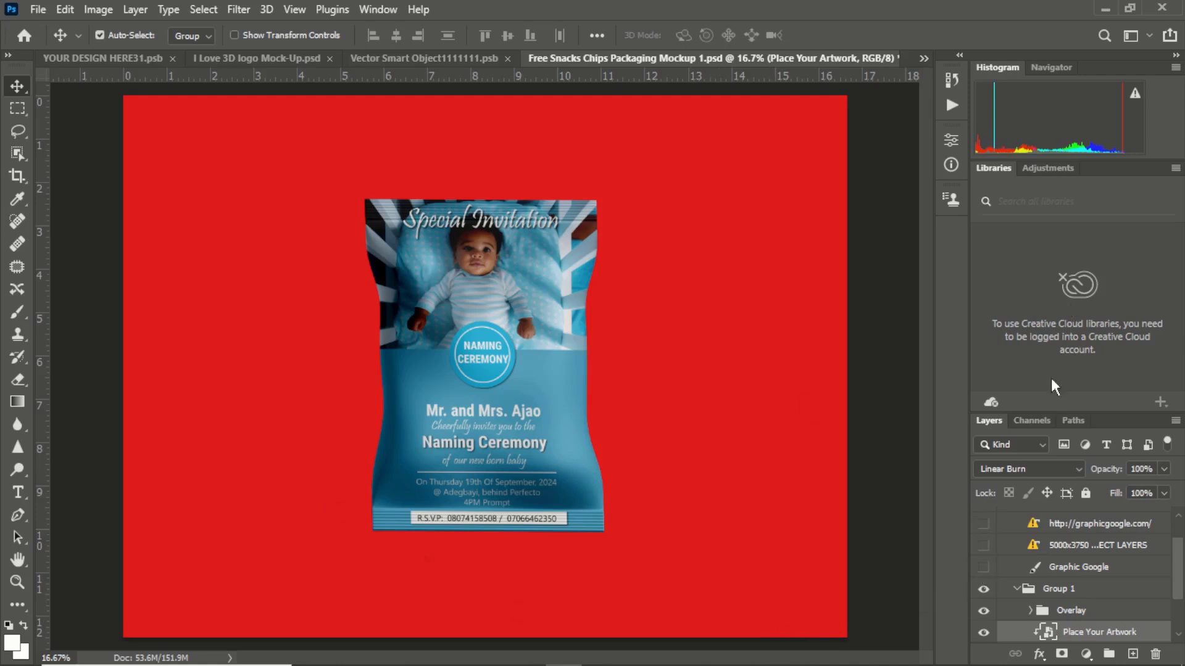
{"action": "left_click", "coordinate": [38, 9]}
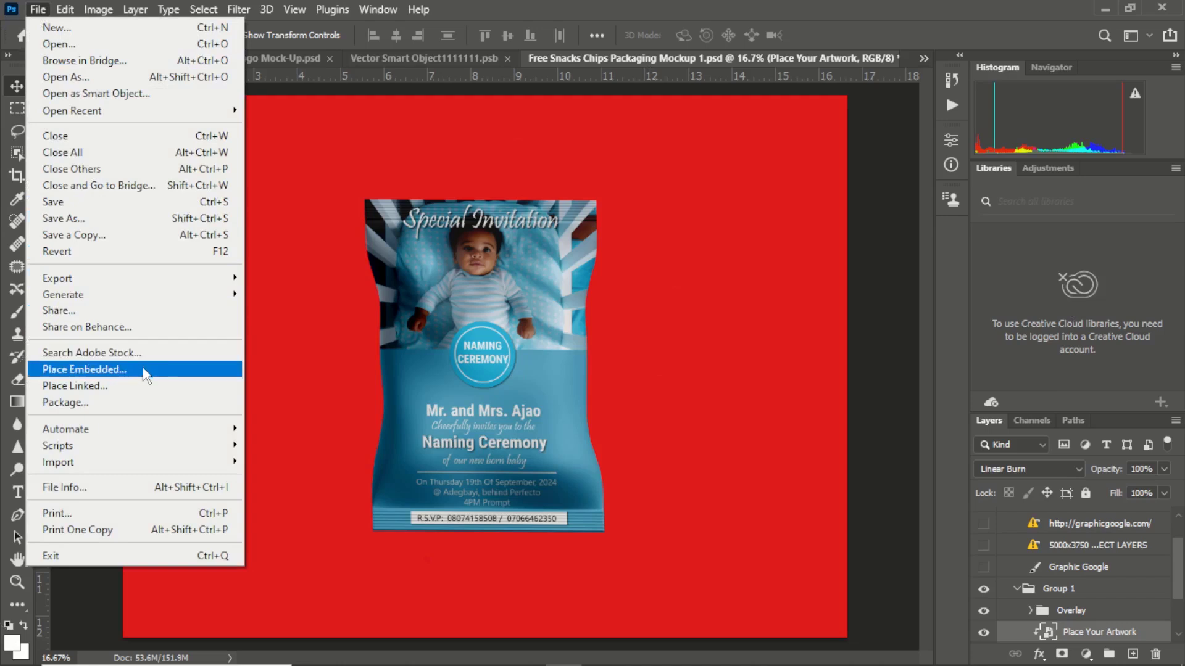
{"action": "mouse_move", "coordinate": [161, 276]}
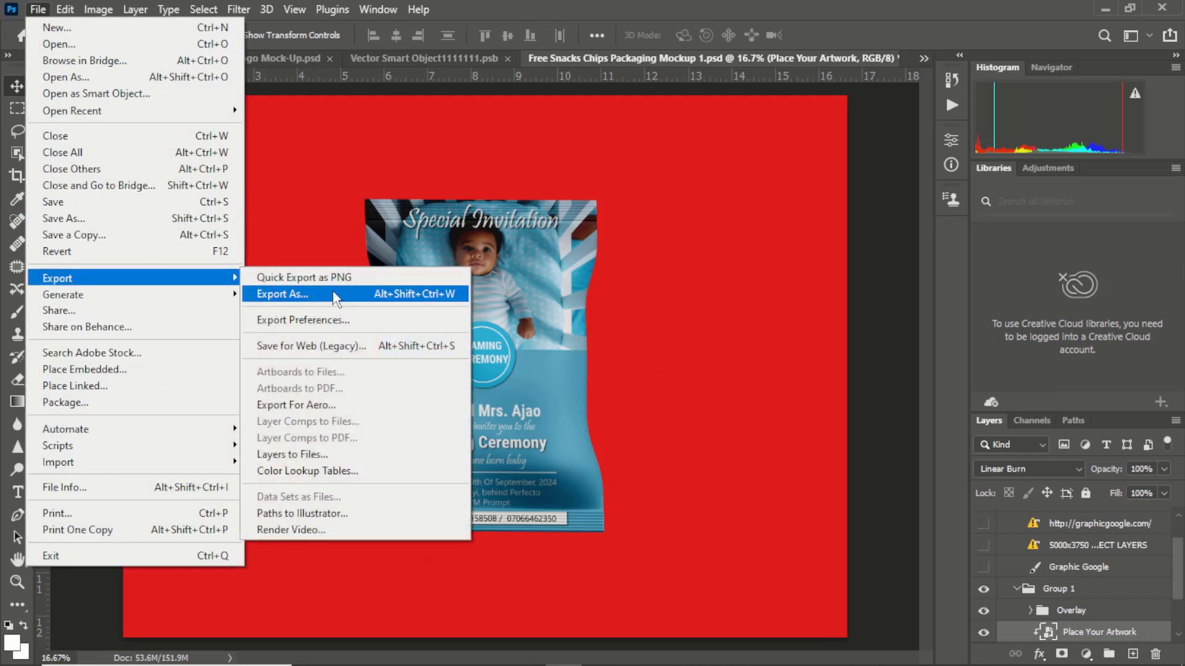
{"action": "left_click", "coordinate": [809, 269]}
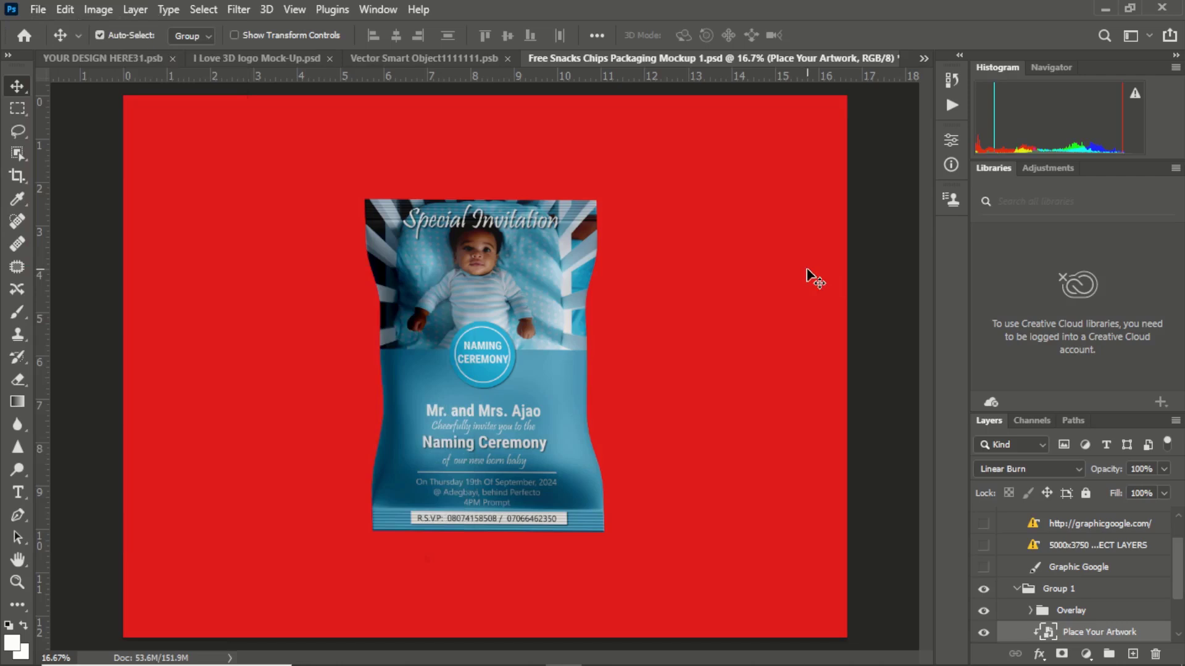